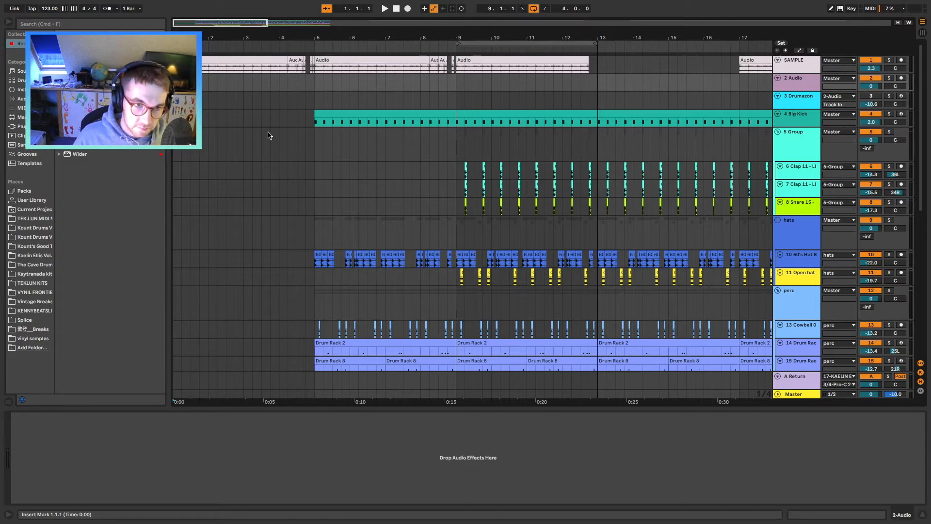
- Play the arrangement from the start through bar 10 and listen to the full mix
left_click(174, 100)
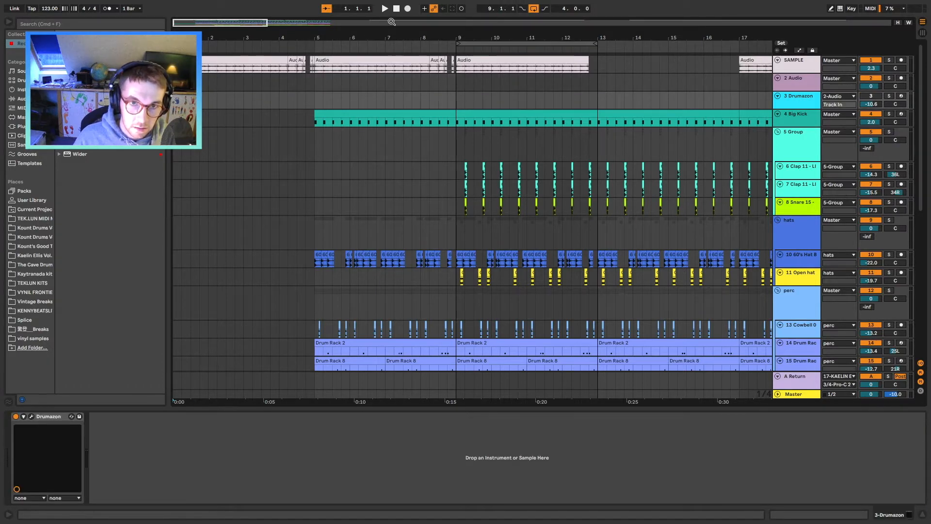
left_click(385, 9)
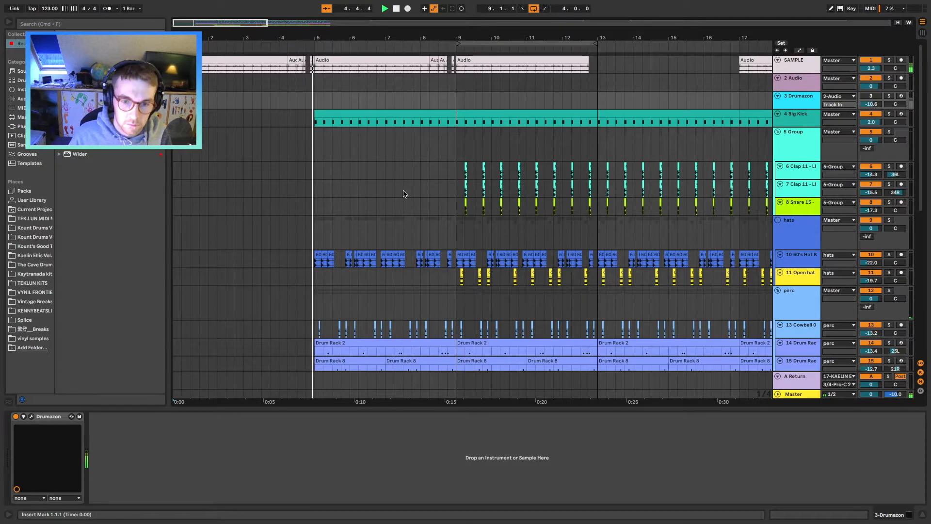
scroll(405, 236, "down", 2)
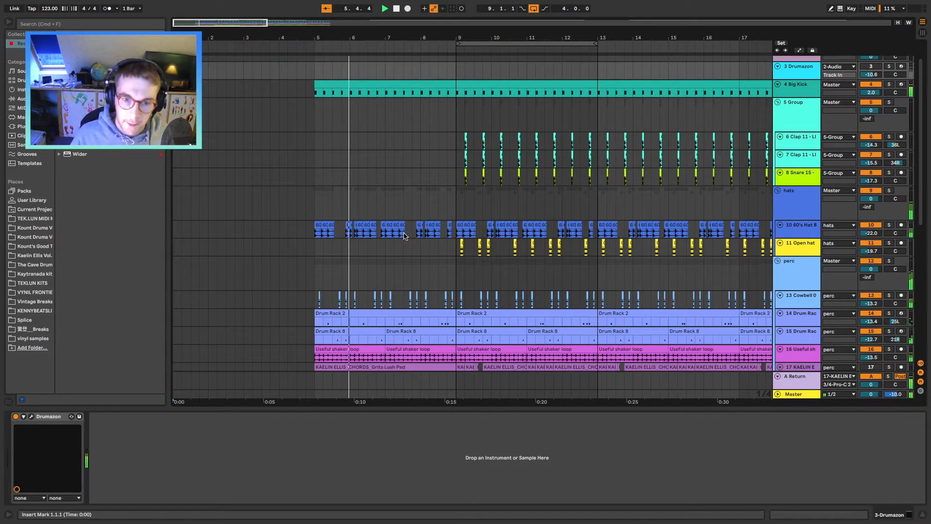
scroll(406, 236, "down", 2)
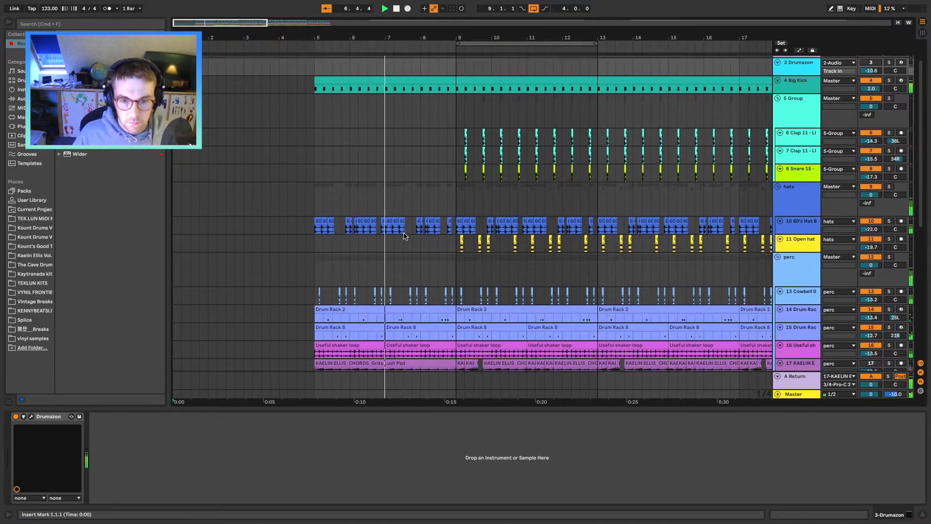
scroll(406, 237, "down", 1)
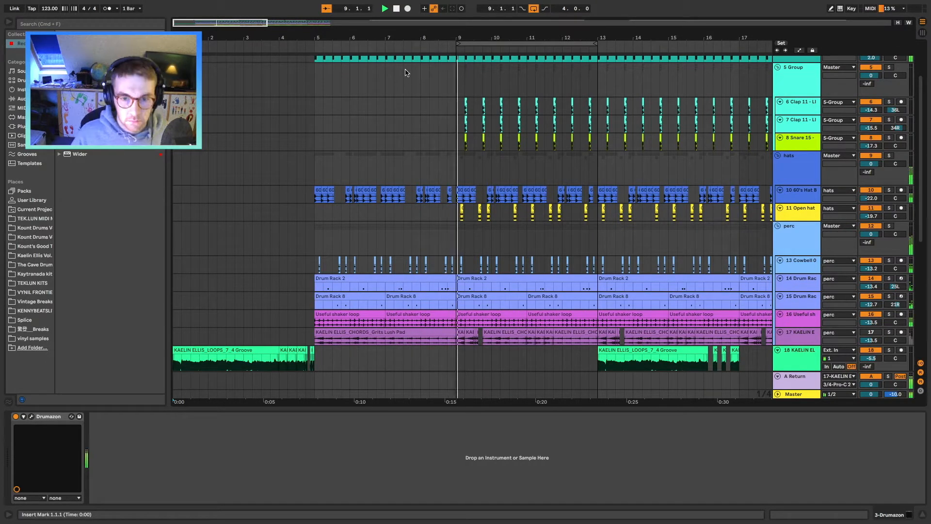
scroll(405, 72, "down", 1)
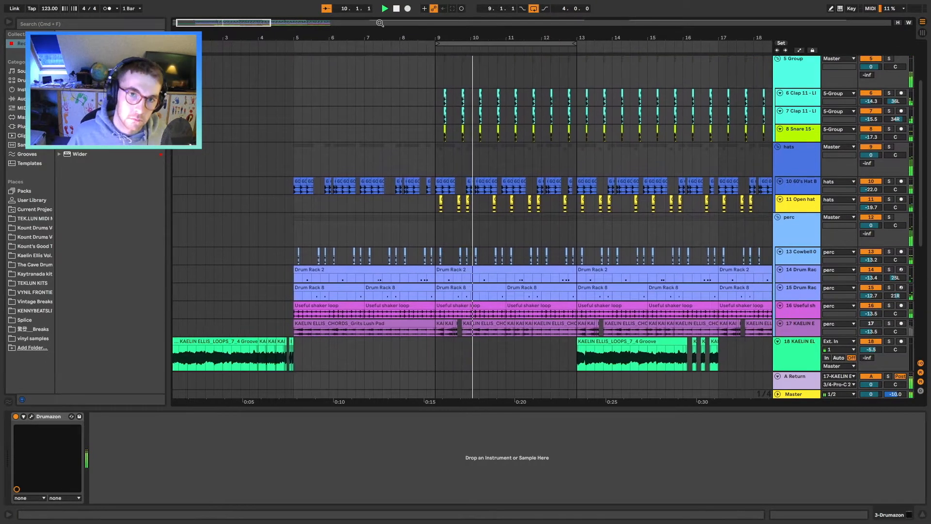
left_click(396, 9)
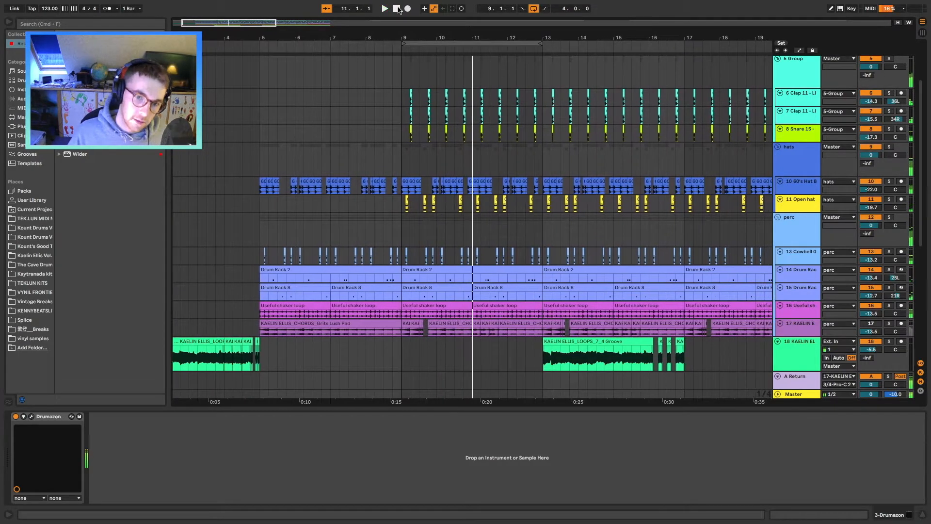
- Place the insert mark at bar 9 and open RC-20 Retro Color on the track 19 groove loop, with its window moved aside
scroll(452, 315, "down", 10)
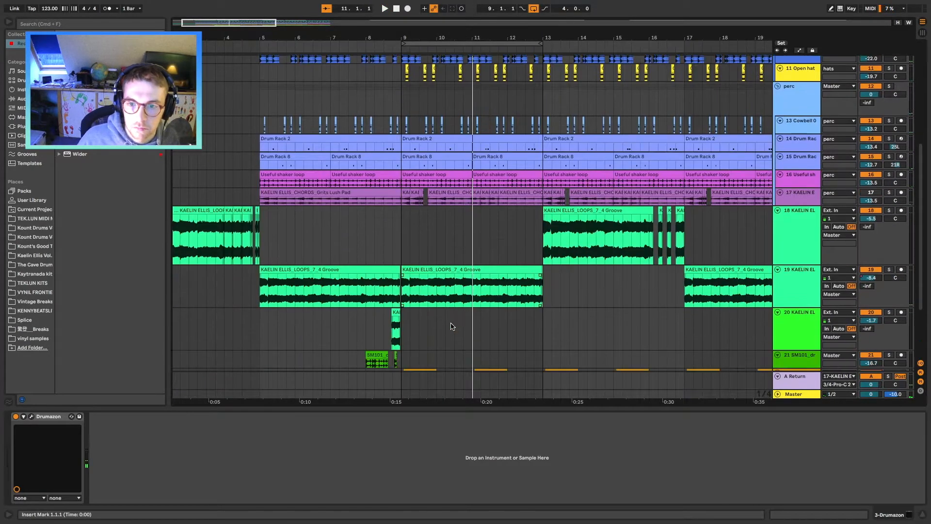
scroll(451, 325, "down", 3)
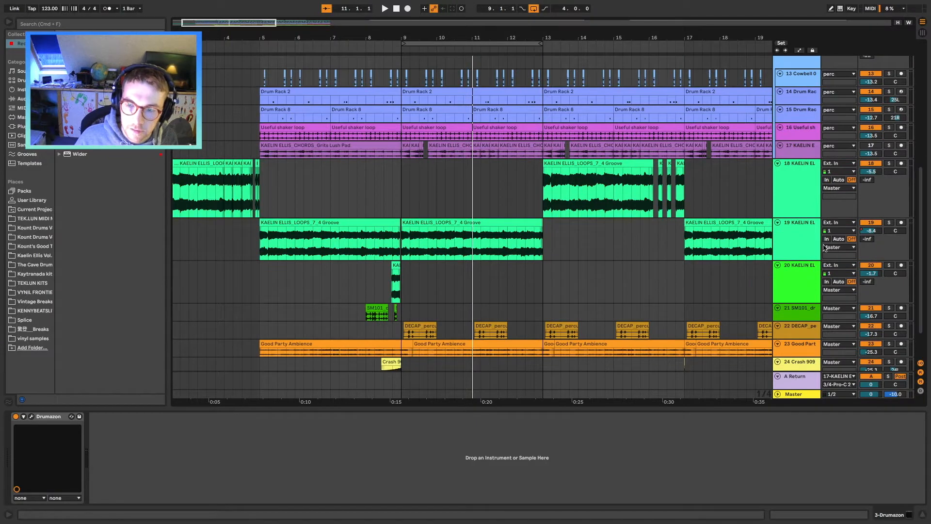
left_click(789, 232)
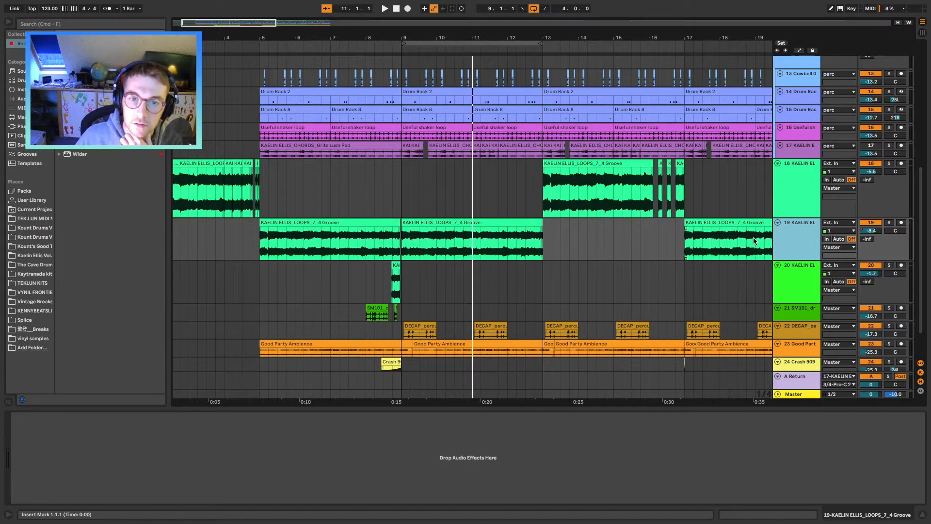
left_click(401, 216)
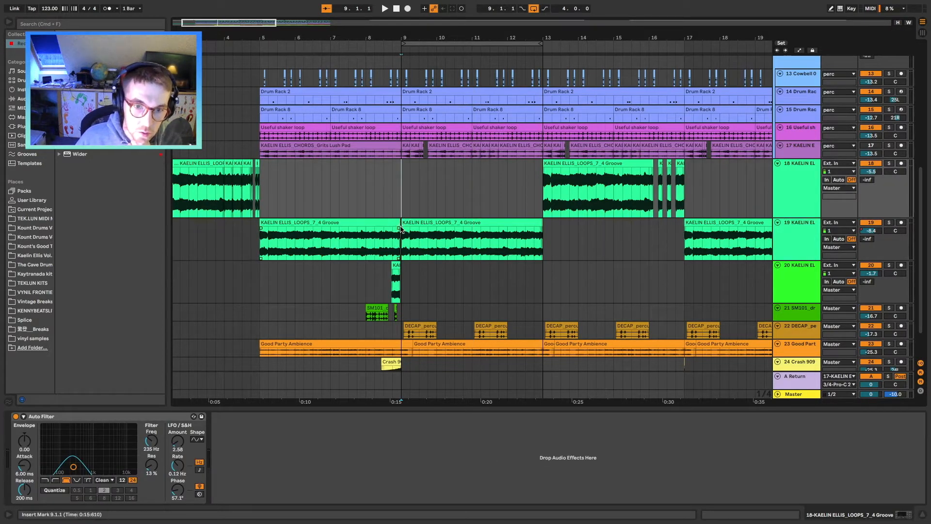
left_click(402, 230)
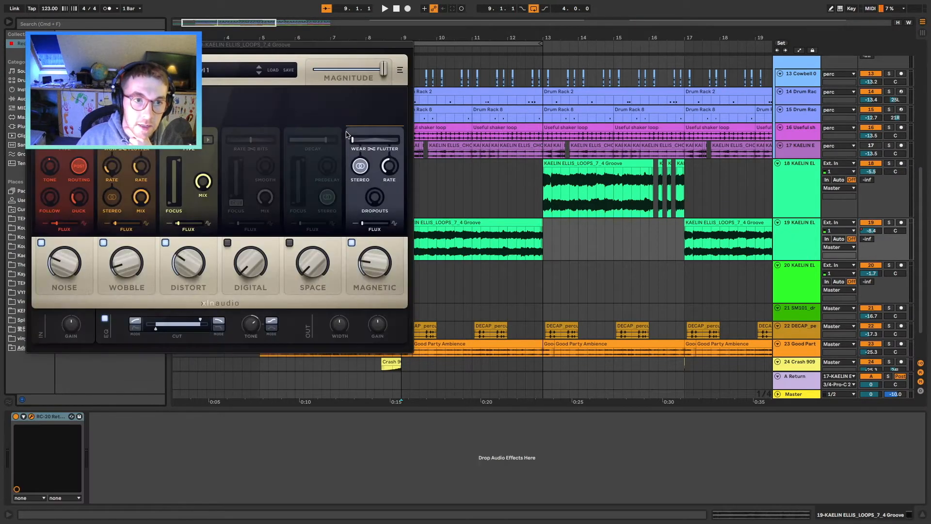
left_click_drag(247, 44, 632, 44)
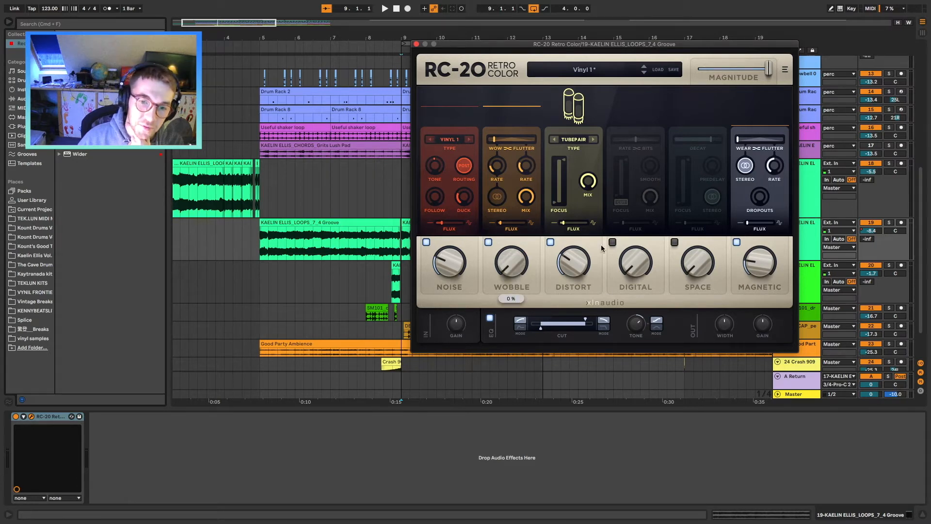
- Start playback from bar 9 and try different RC-20 Noise amounts with the Vinyl 1 type, up to about 40%
left_click_drag(447, 263, 423, 289)
left_click_drag(457, 261, 449, 220)
key("space")
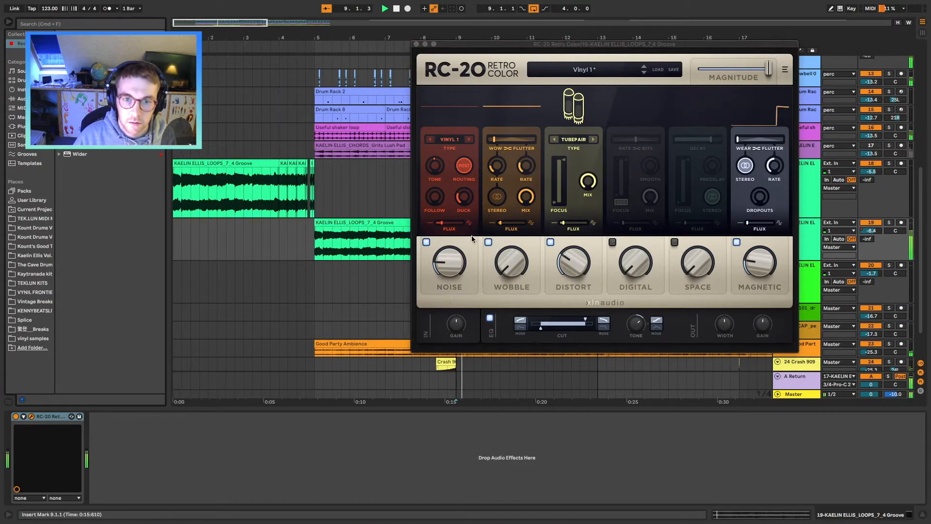
left_click_drag(449, 261, 453, 224)
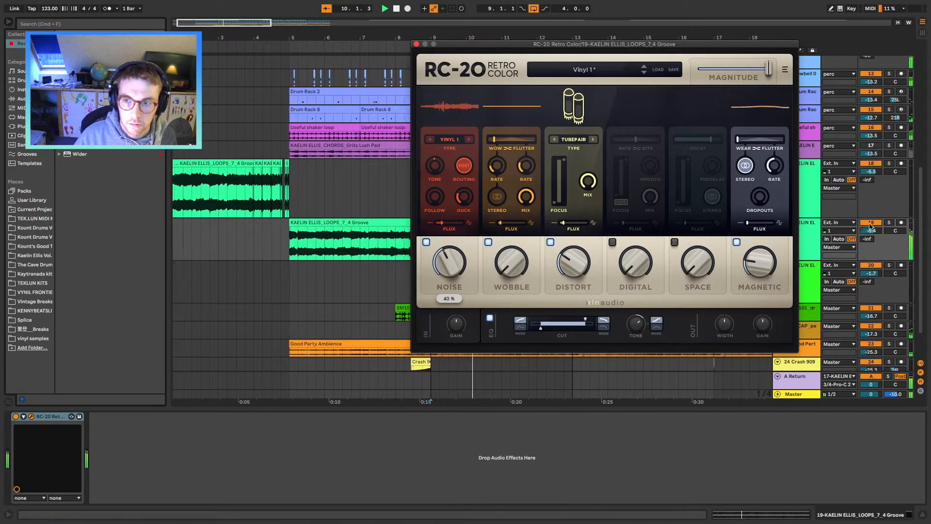
mouse_move(449, 266)
left_mouse_down()
mouse_move(450, 194)
mouse_move(450, 284)
left_mouse_up()
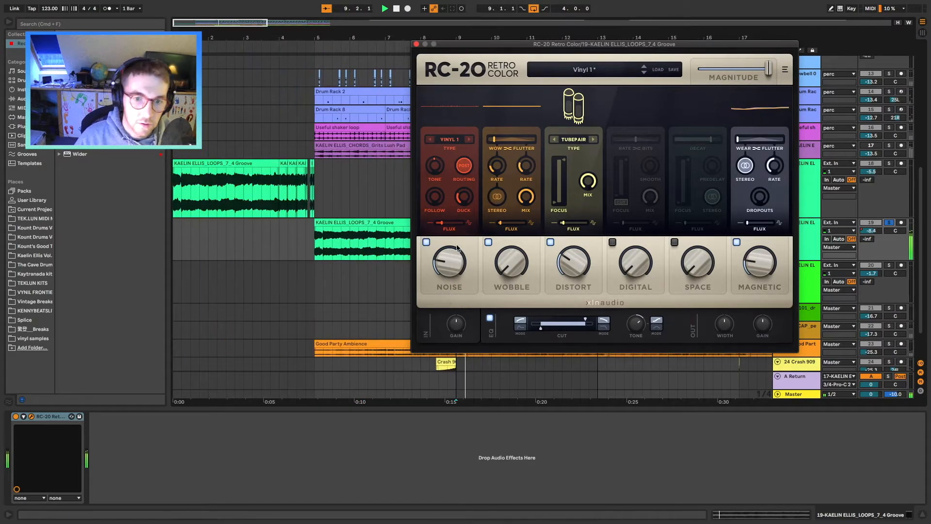
- Audition other noise types, settle on 7.5" with Noise at 0%, and lower track 19's volume to -14.5
left_click(469, 140)
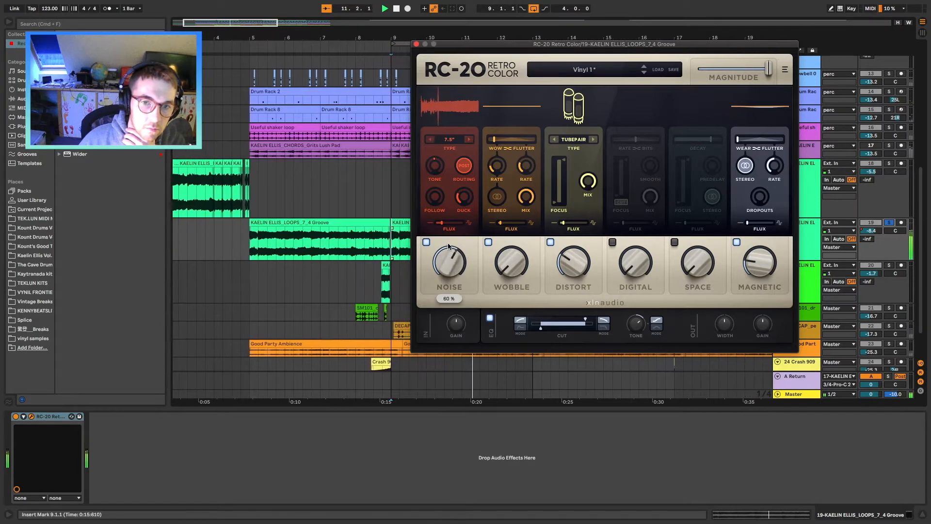
left_click(470, 140)
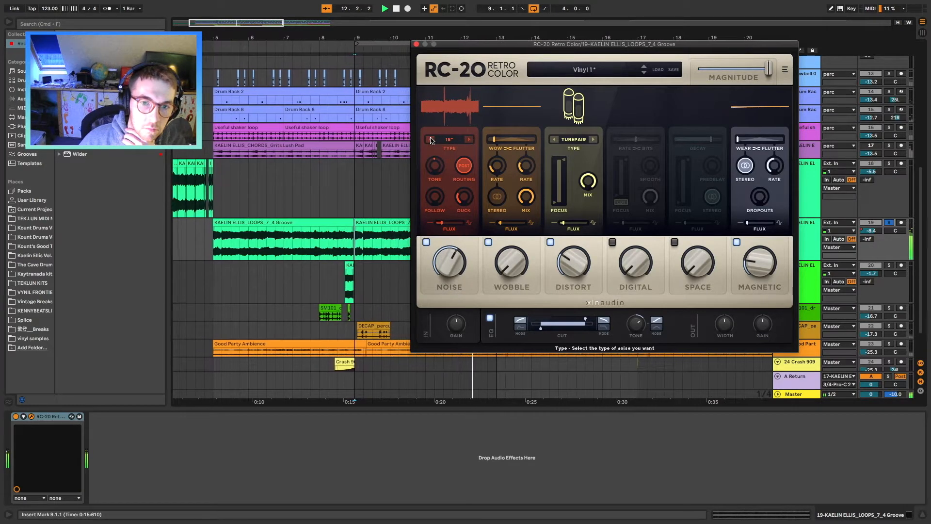
left_click(470, 139)
left_click_drag(449, 265, 445, 268)
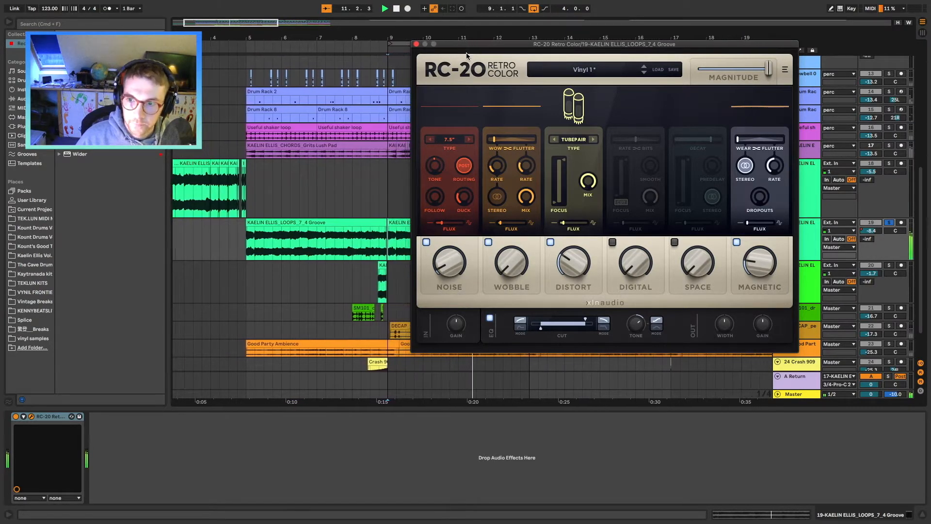
left_click_drag(870, 231, 871, 257)
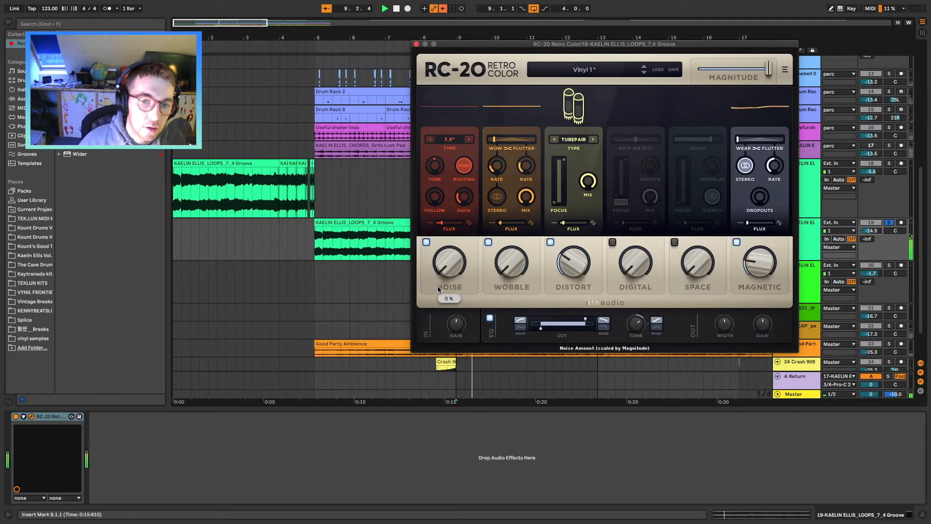
- Try the Wobble module at 60%, 32% and 14% while shifting the balance between wow and flutter
left_click_drag(511, 261, 510, 140)
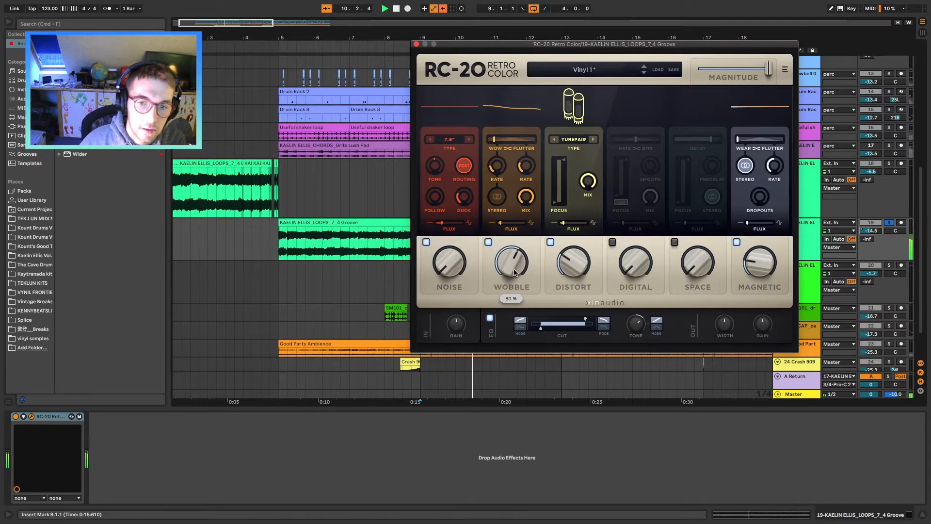
left_click_drag(512, 264, 511, 316)
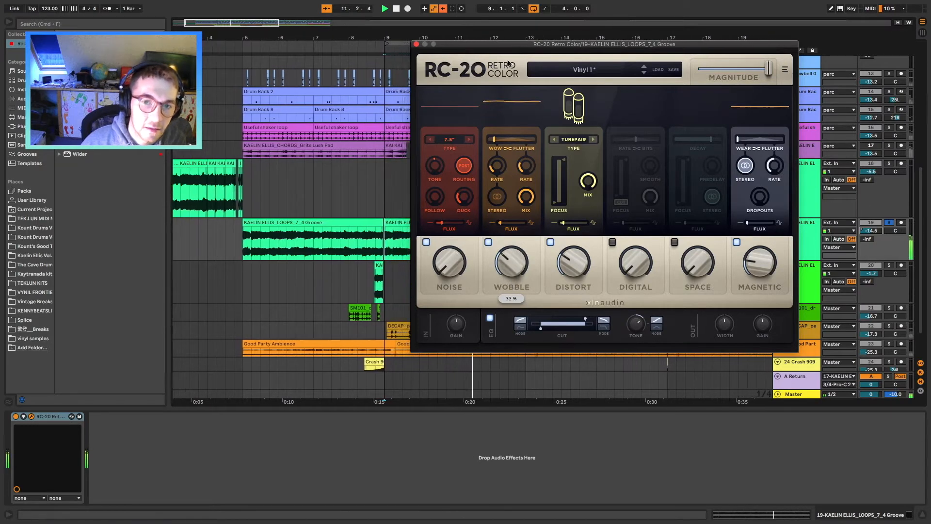
left_click_drag(494, 139, 508, 175)
mouse_move(515, 268)
left_mouse_down()
mouse_move(515, 192)
mouse_move(516, 272)
left_mouse_up()
left_click_drag(512, 139, 494, 142)
left_click(494, 142)
left_click_drag(500, 266, 499, 277)
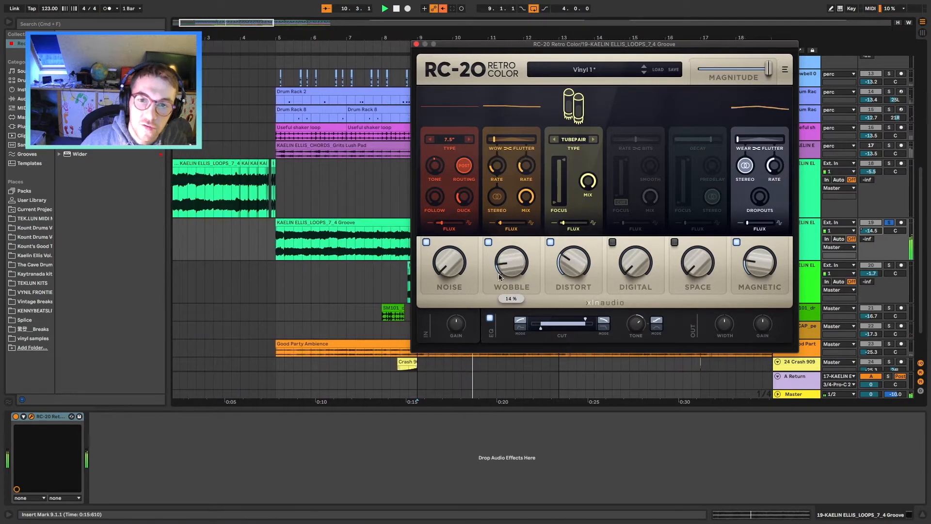
- Reduce the Wobble mix, bring the Wobble amount down to 0% and switch the module off
left_click_drag(498, 170, 494, 135)
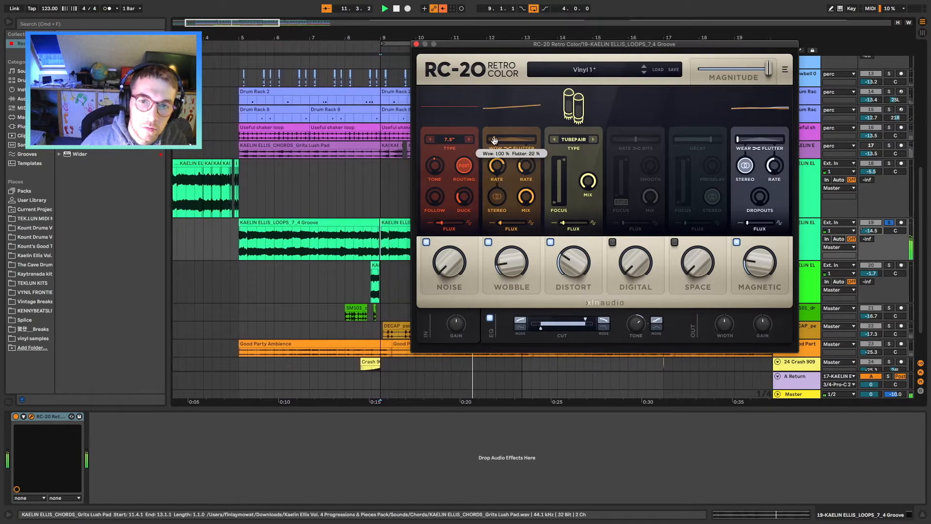
mouse_move(526, 196)
left_mouse_down()
mouse_move(517, 252)
mouse_move(525, 208)
left_mouse_up()
left_click_drag(512, 268, 505, 354)
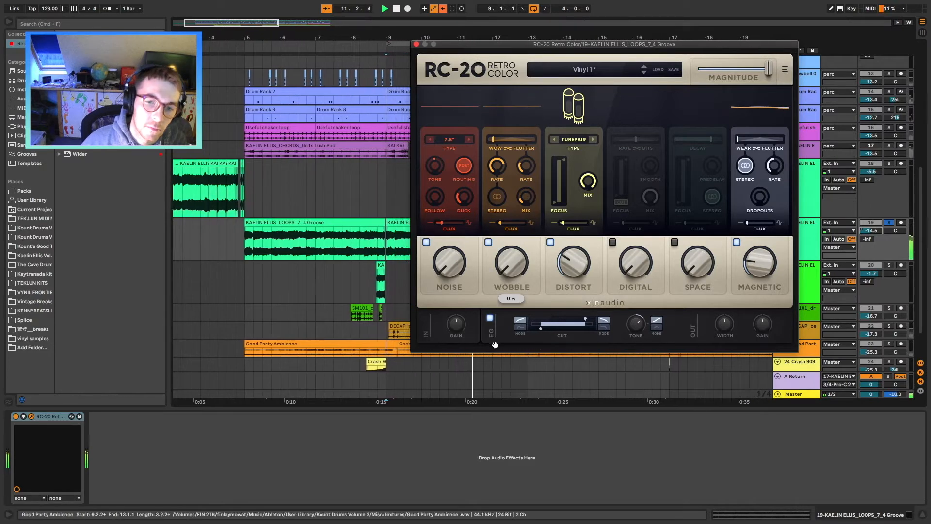
left_click(488, 242)
- Audition the Distort module at 85% with the Crunch type and at 18% with the Zap type
left_click_drag(573, 262, 562, 154)
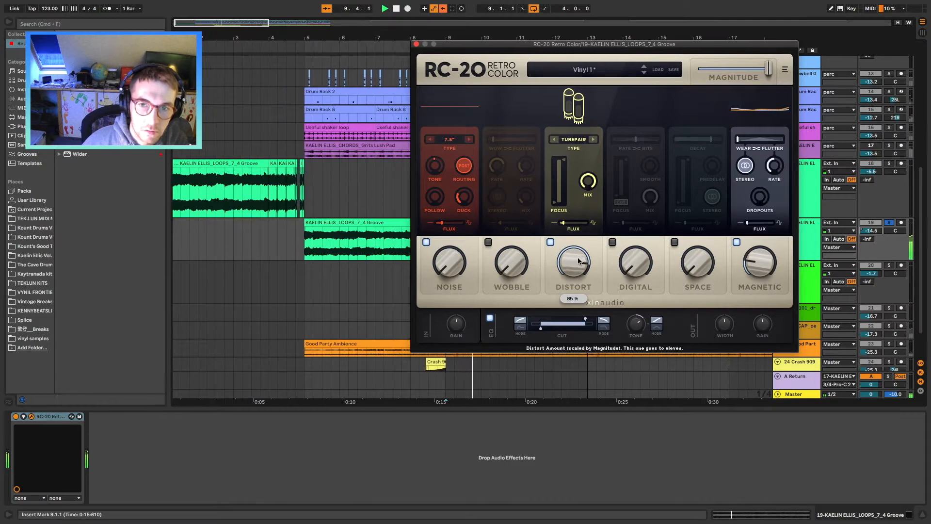
left_click(587, 140)
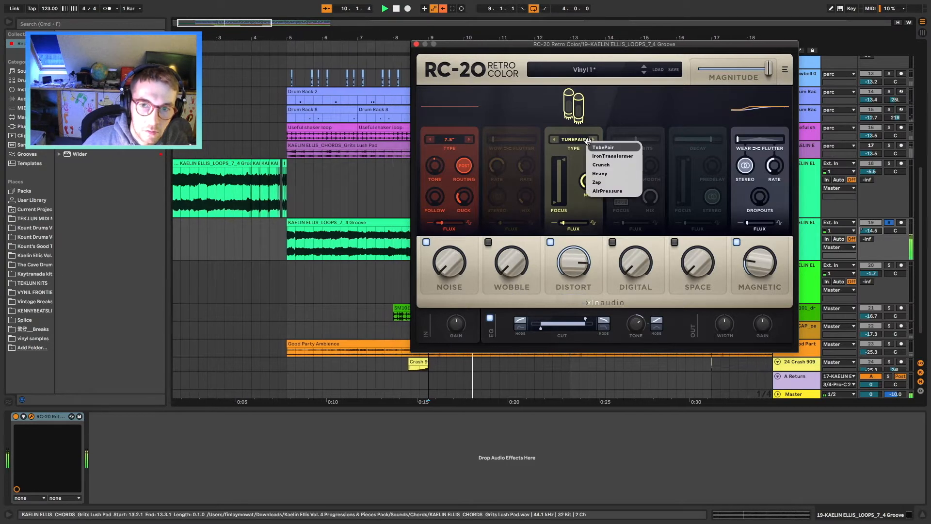
left_click(601, 165)
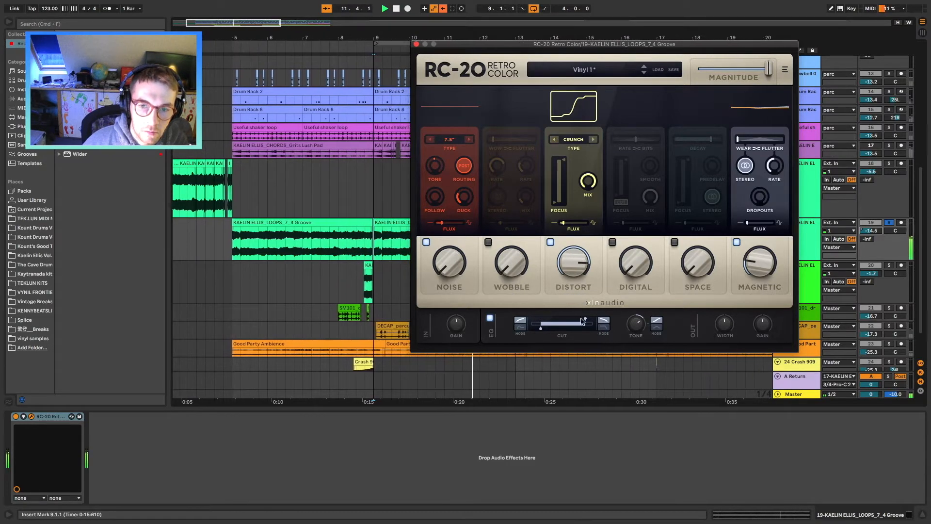
left_click_drag(573, 264, 566, 322)
left_click(592, 139)
left_click(593, 139)
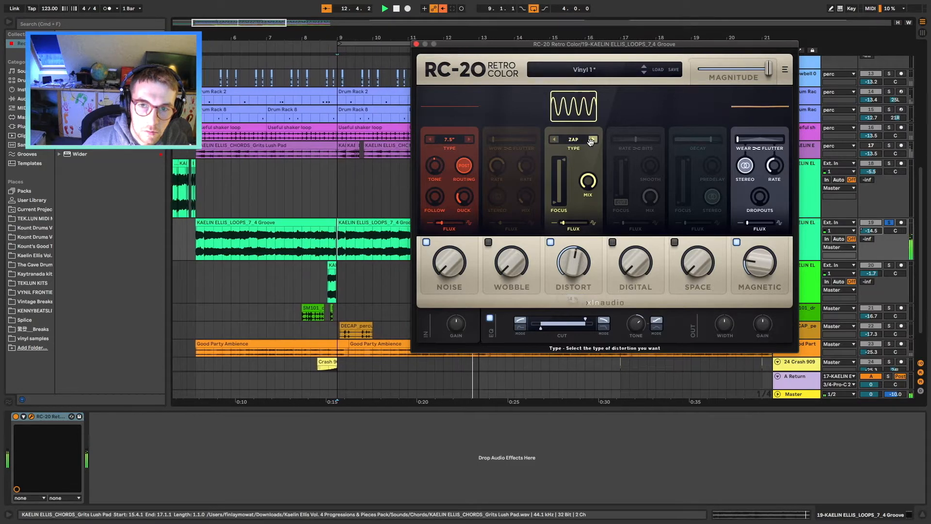
left_click_drag(574, 262, 575, 339)
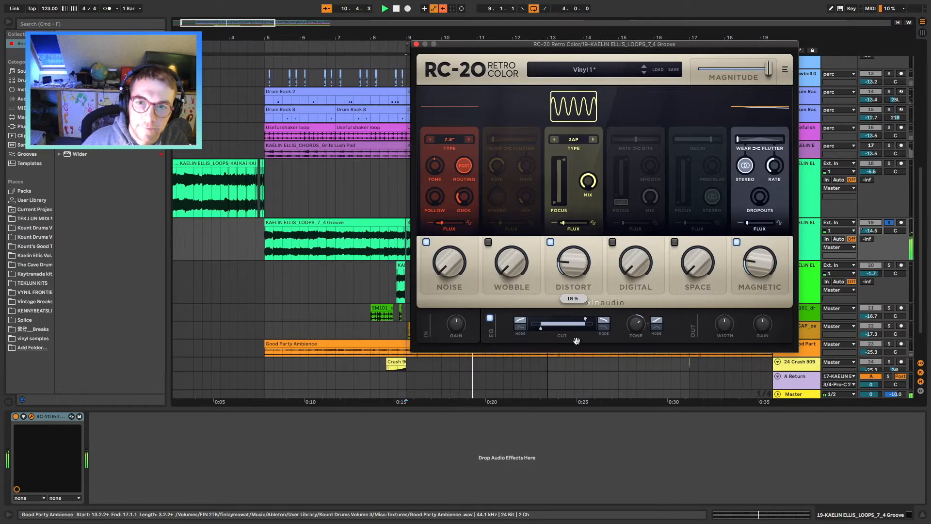
- Restrict the Distort focus to frequencies above 1500 Hz and raise the Distort amount to about 73%
left_click_drag(564, 207, 563, 177)
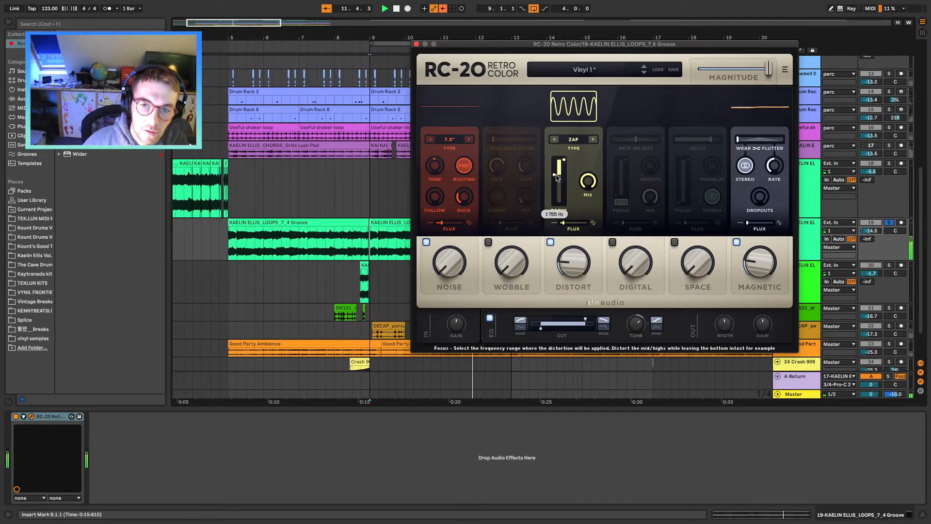
left_click_drag(574, 264, 574, 143)
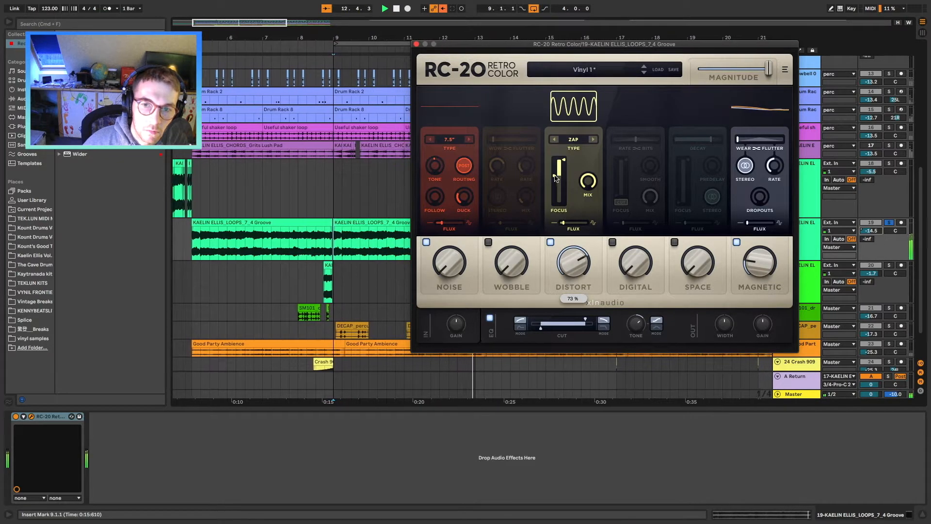
mouse_move(555, 176)
left_mouse_down()
mouse_move(556, 194)
mouse_move(556, 175)
left_mouse_up()
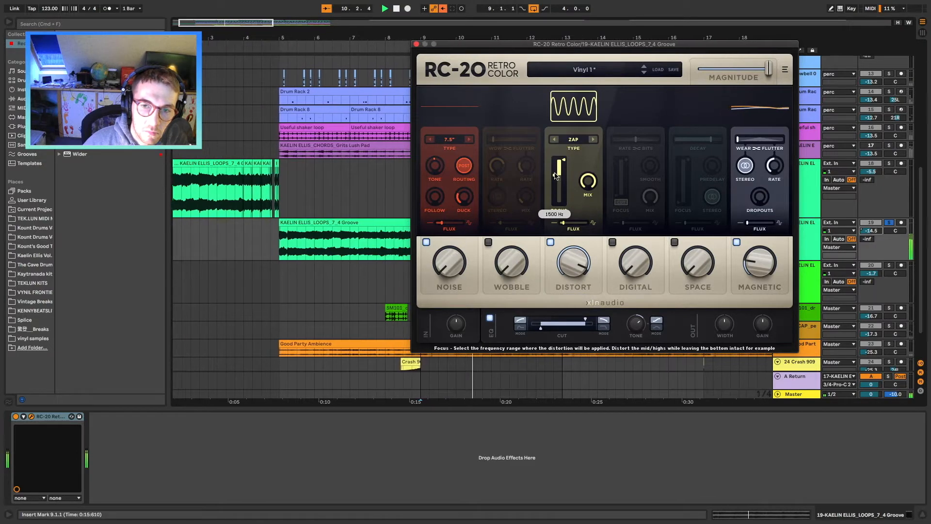
- Change the distortion type back to Crunch and set the Distort amount to 72%
left_click(555, 140)
left_click(555, 140)
left_click(592, 140)
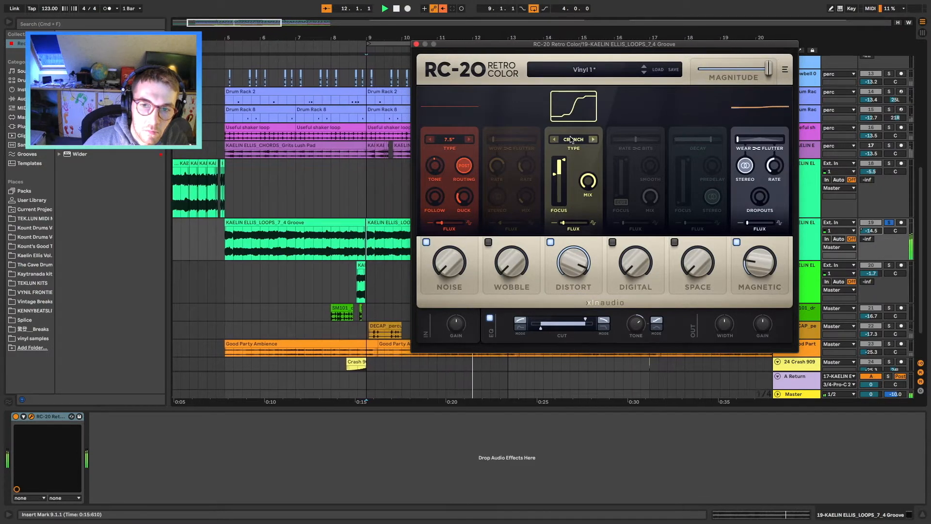
left_click_drag(574, 282, 567, 297)
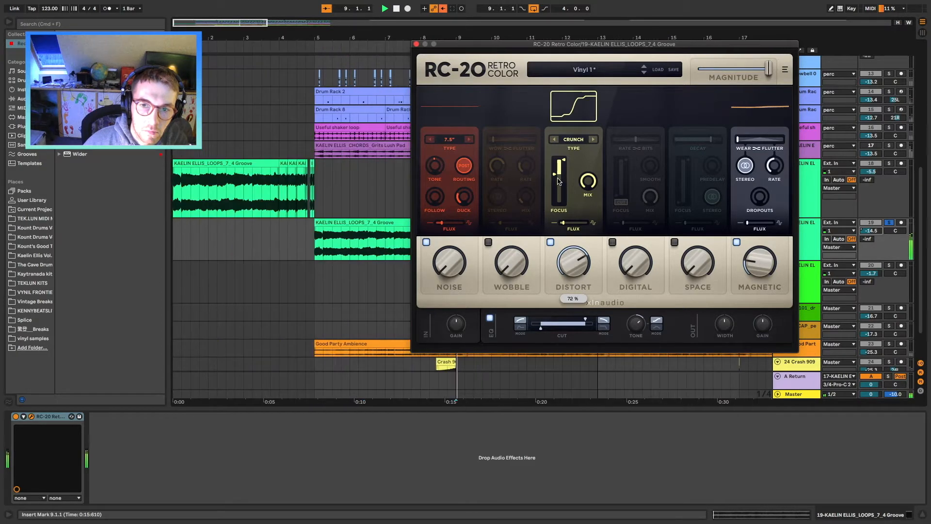
- Adjust the Distort focus and lower the Distort amount to 23%
left_click_drag(556, 175, 583, 217)
left_click_drag(568, 268, 567, 343)
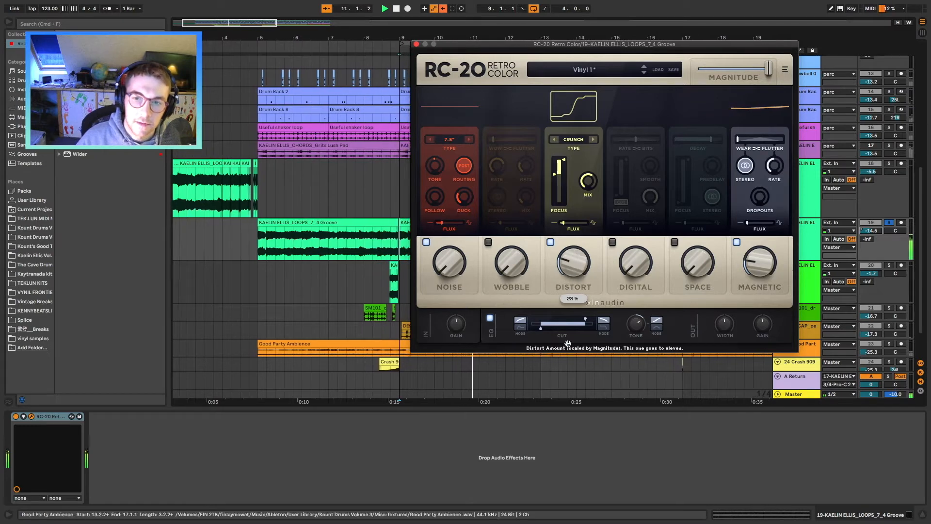
- Audition the Digital module briefly and the Space module at 26%, switching each one off again
left_click(613, 242)
left_click_drag(635, 264, 630, 296)
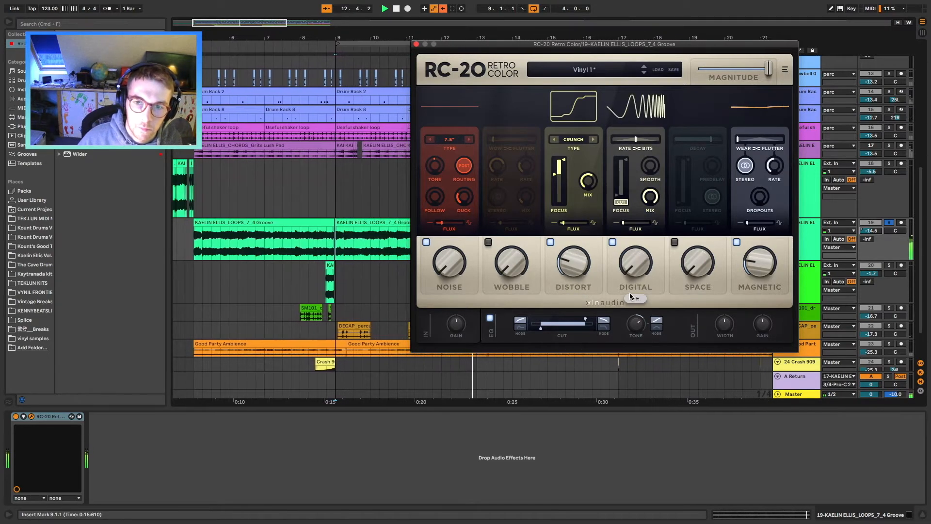
left_click(612, 242)
left_click(674, 242)
left_click_drag(698, 264, 717, 259)
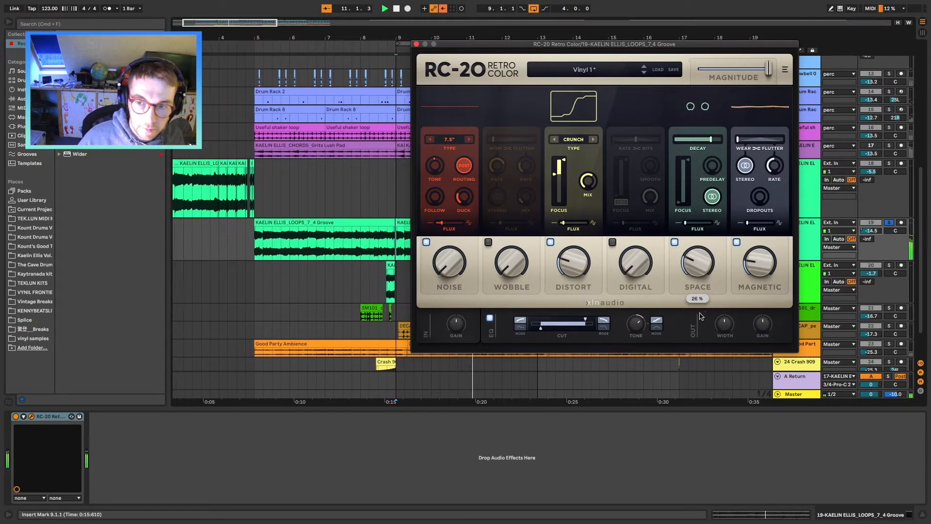
left_click(674, 242)
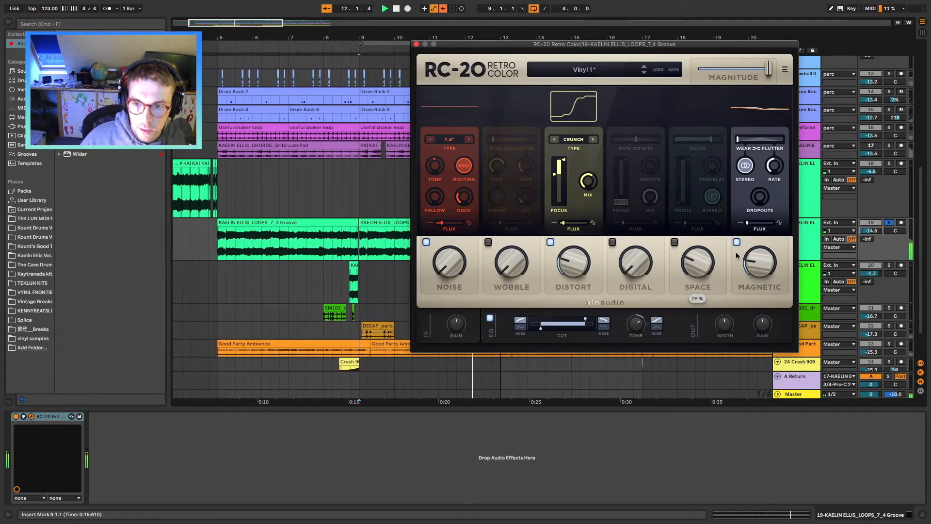
- Audition the Magnetic module at 79% with dropouts added, and switch the module off
left_click_drag(758, 262, 762, 194)
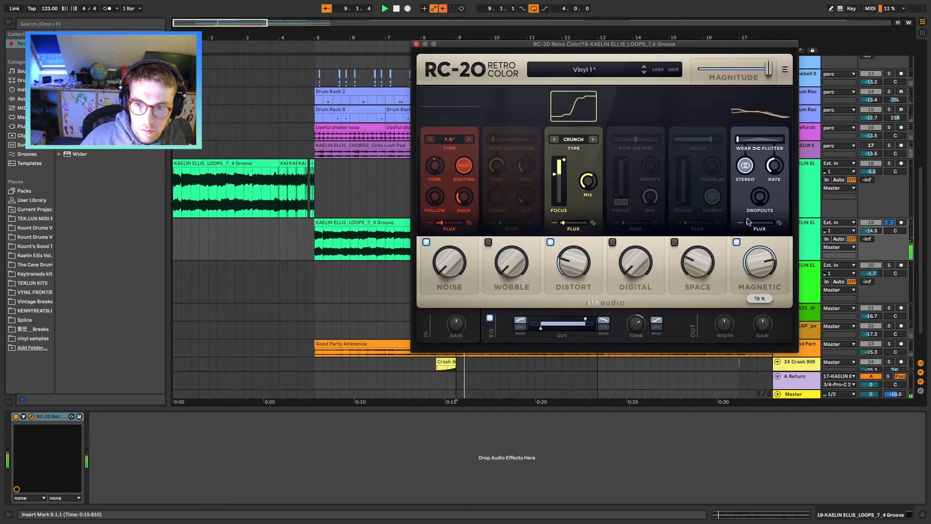
left_click_drag(760, 262, 760, 264)
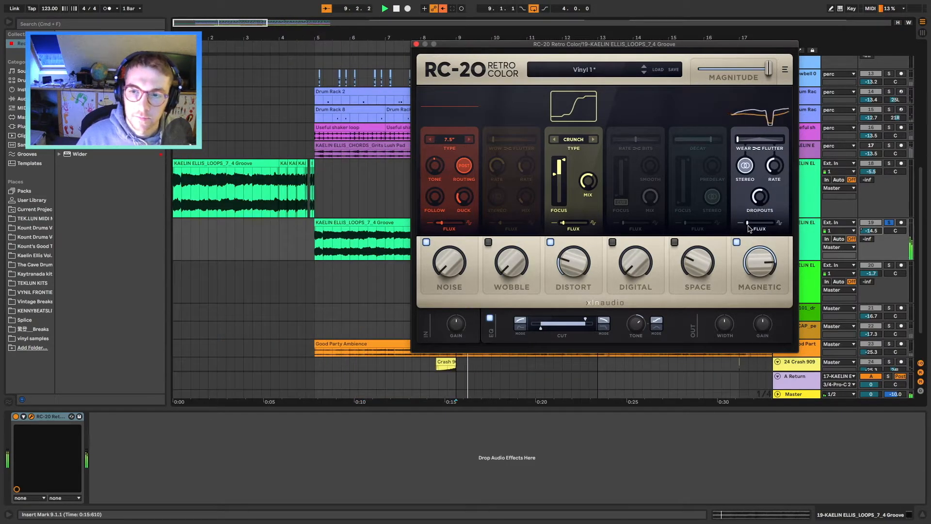
left_click(736, 242)
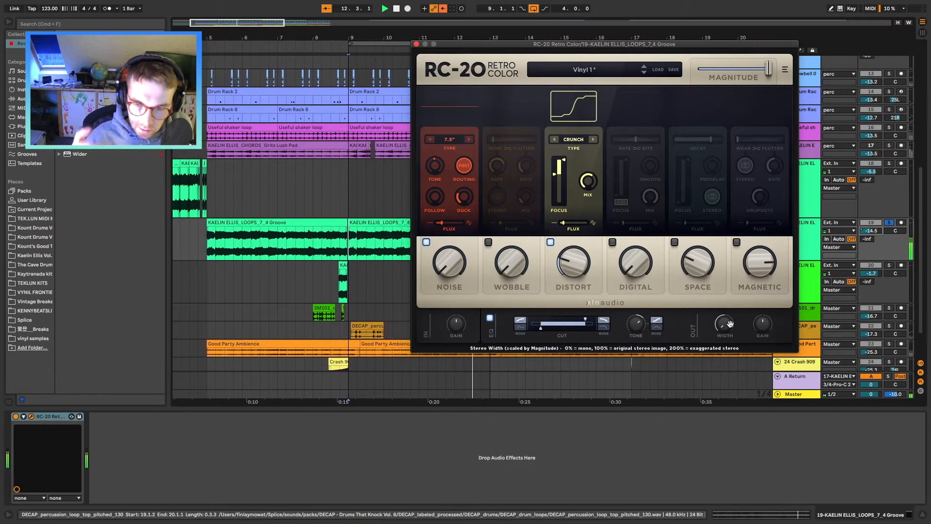
- Sweep RC-20's master low cut up through 252 Hz and bring it back down near the low end of its range
key("space")
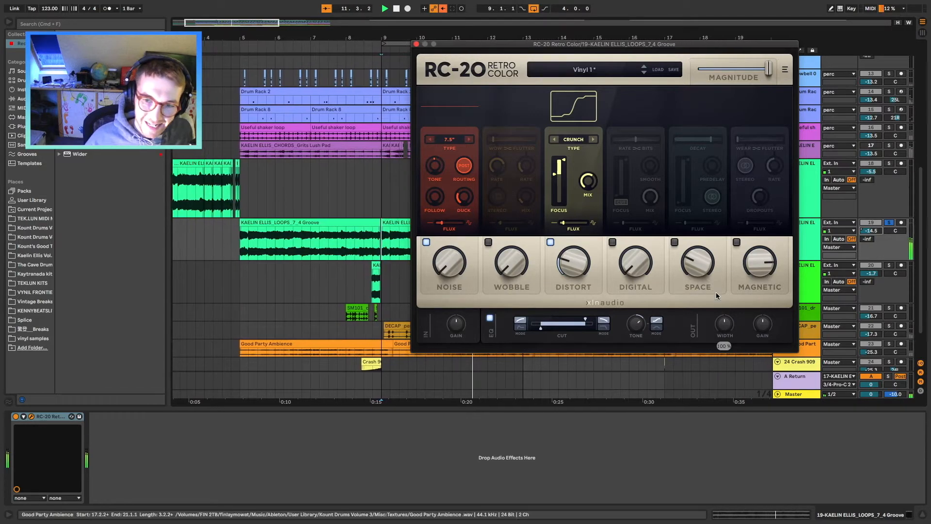
left_click_drag(542, 333, 562, 334)
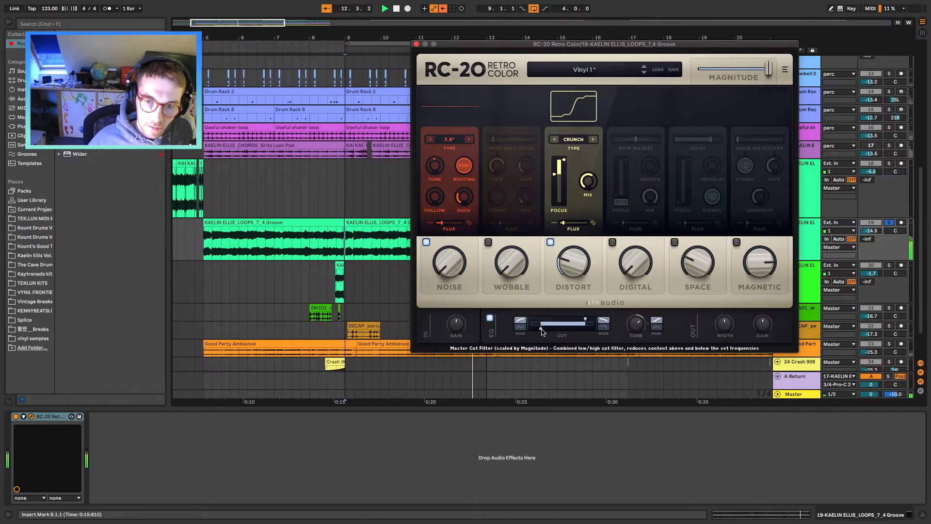
left_click(604, 330)
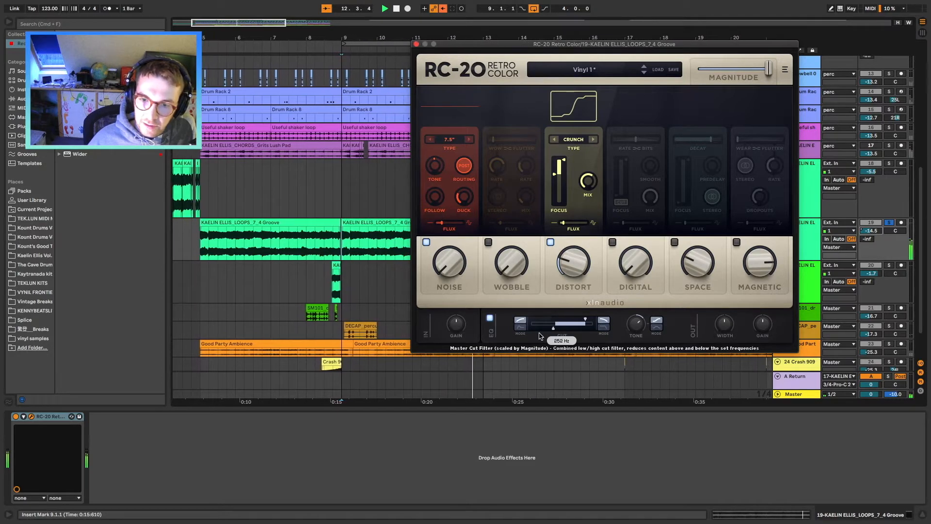
left_click_drag(561, 328, 537, 328)
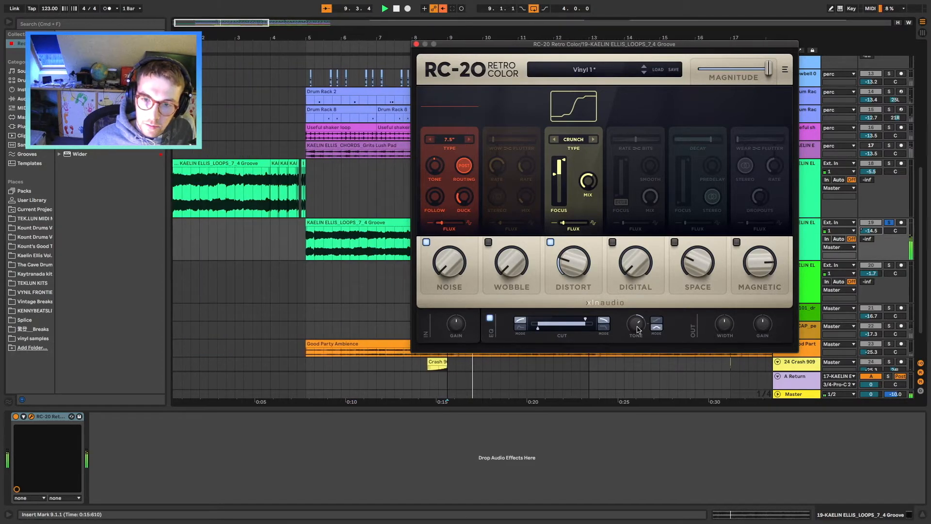
- Sweep the master Tone between -11.1 dB and 12.0 dB and settle it at -2.9 dB in Tilt mode
left_click_drag(635, 324, 634, 378)
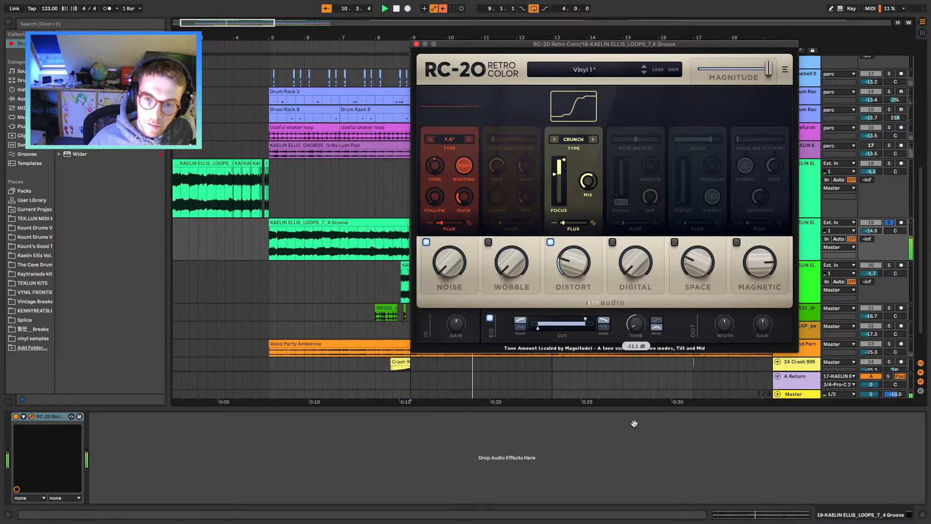
left_click_drag(634, 424, 643, 274)
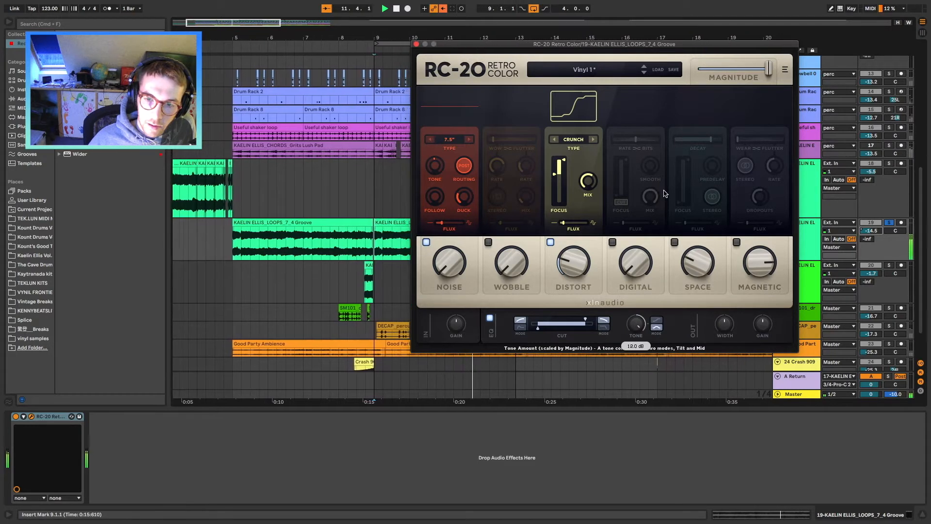
left_click_drag(651, 310, 652, 226)
left_click_drag(635, 324, 625, 375)
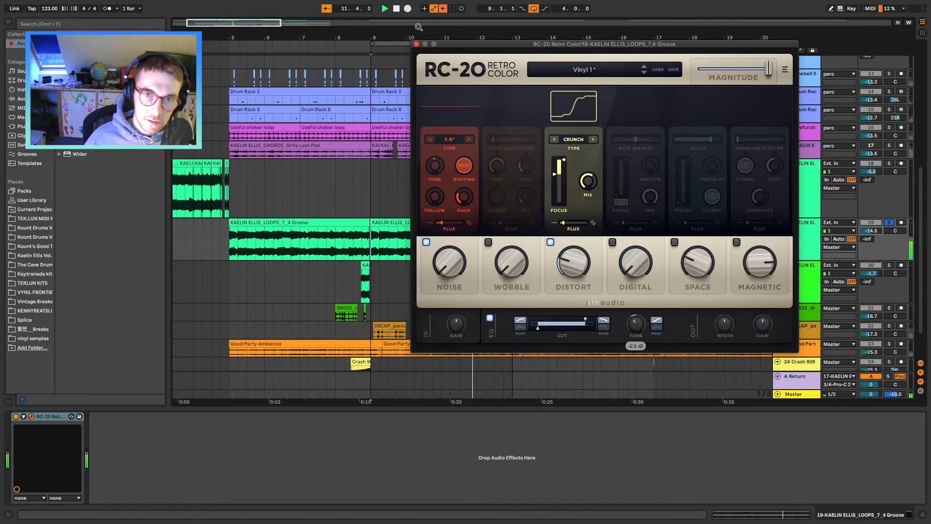
- Hide the RC-20 window and load Wavesfactory's Cassette plugin after it on the groove track
key("super+alt+p")
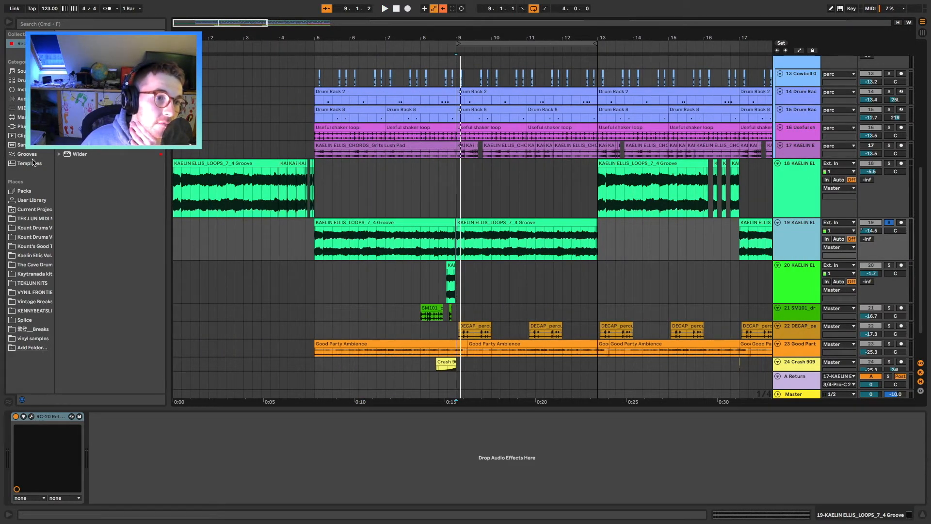
left_click(29, 126)
left_click(64, 208)
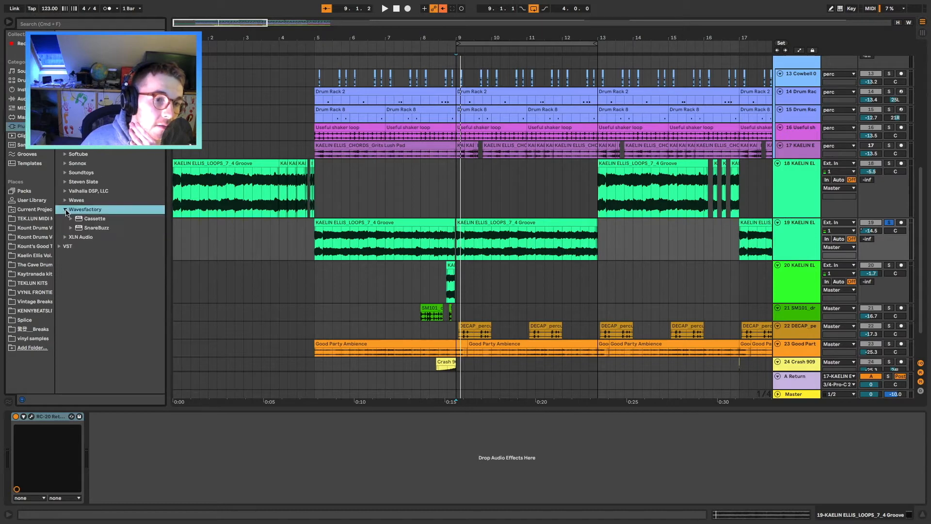
left_click(88, 219)
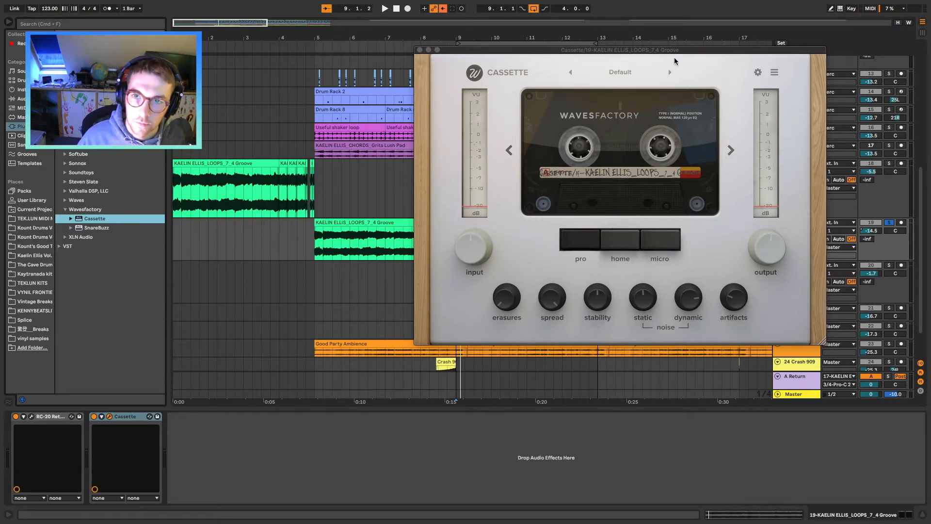
left_click_drag(658, 51, 570, 286)
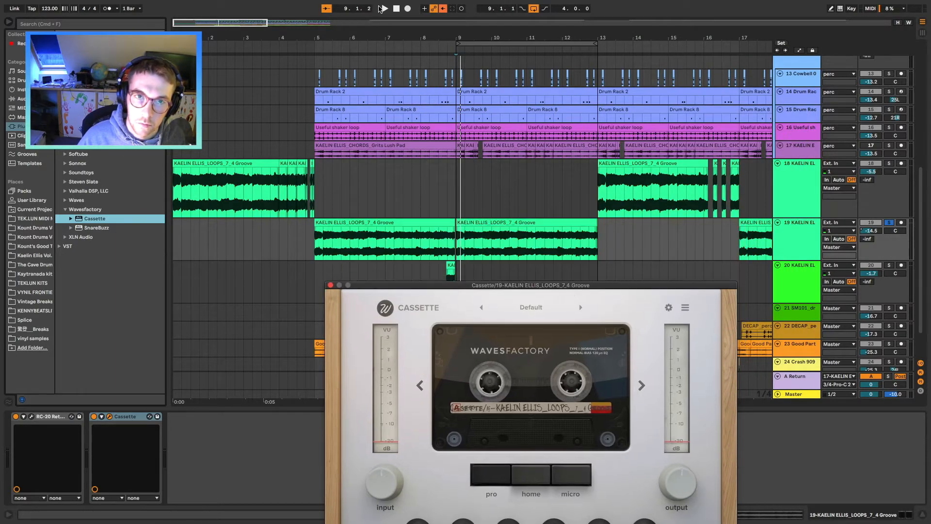
- Audition Cassette's factory presets Bassist, Little and Old Synth on the playing loop, and remove the plugin
left_click(383, 9)
left_click_drag(509, 285, 501, 107)
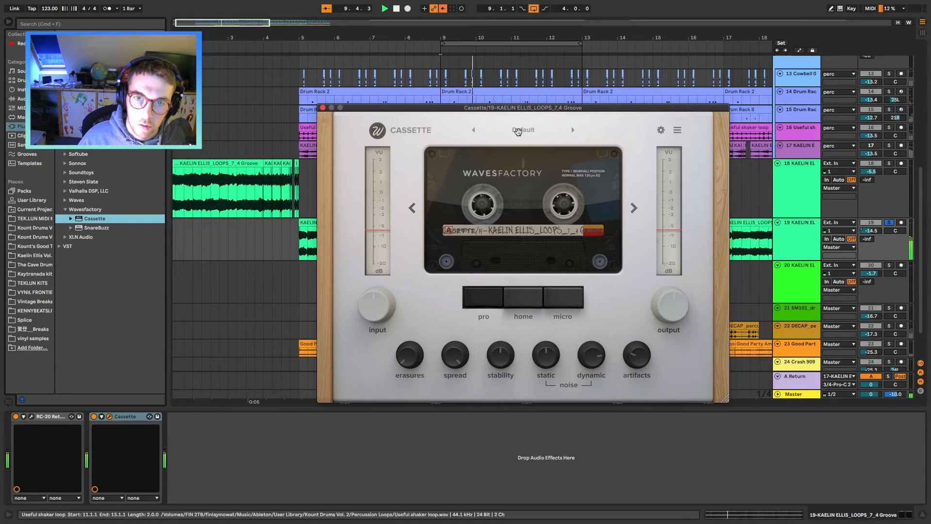
left_click(518, 131)
mouse_move(501, 184)
left_click(566, 199)
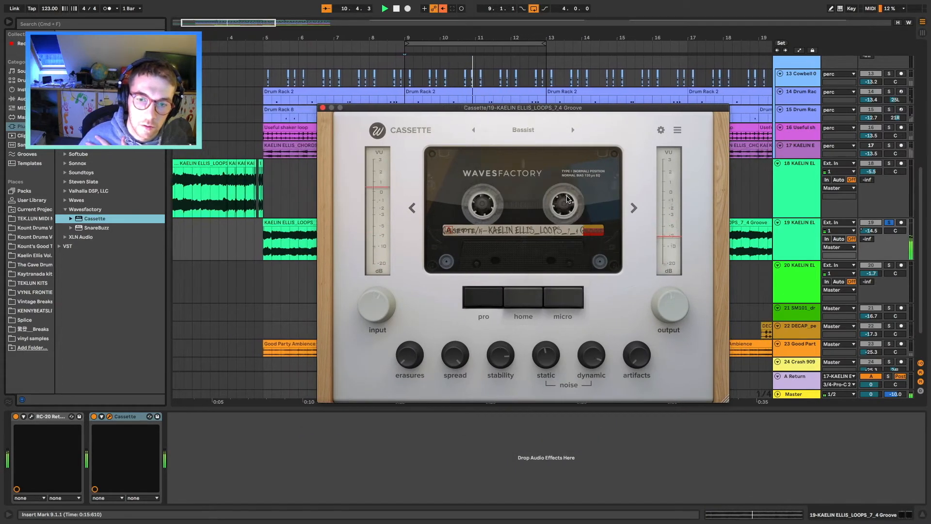
left_click(521, 130)
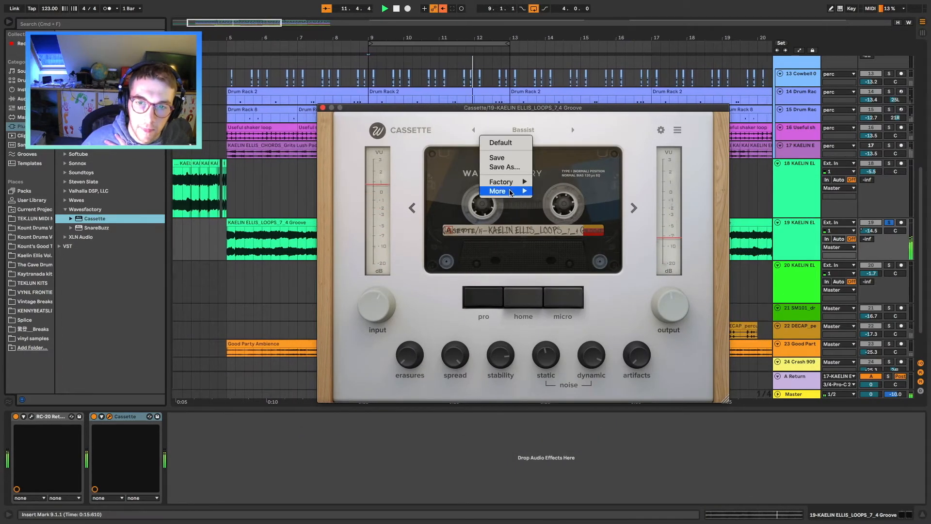
mouse_move(501, 182)
left_click(571, 225)
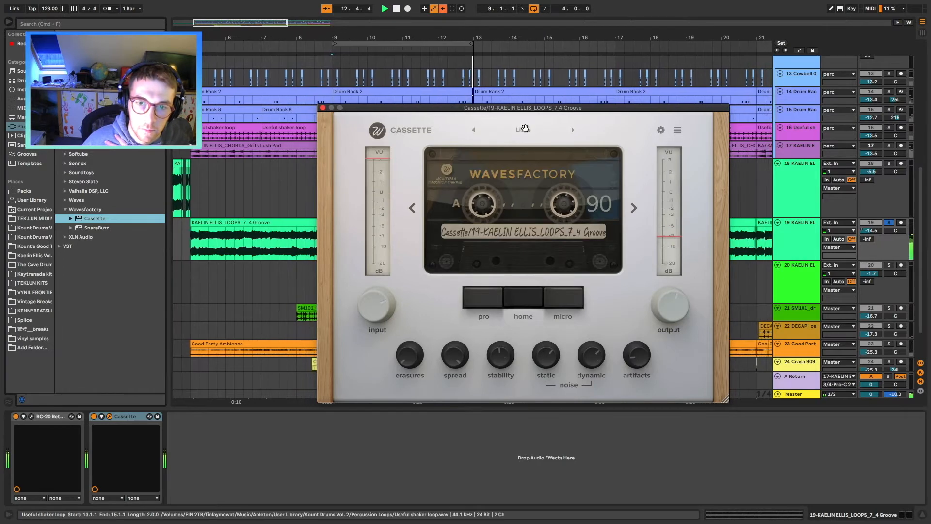
left_click(525, 128)
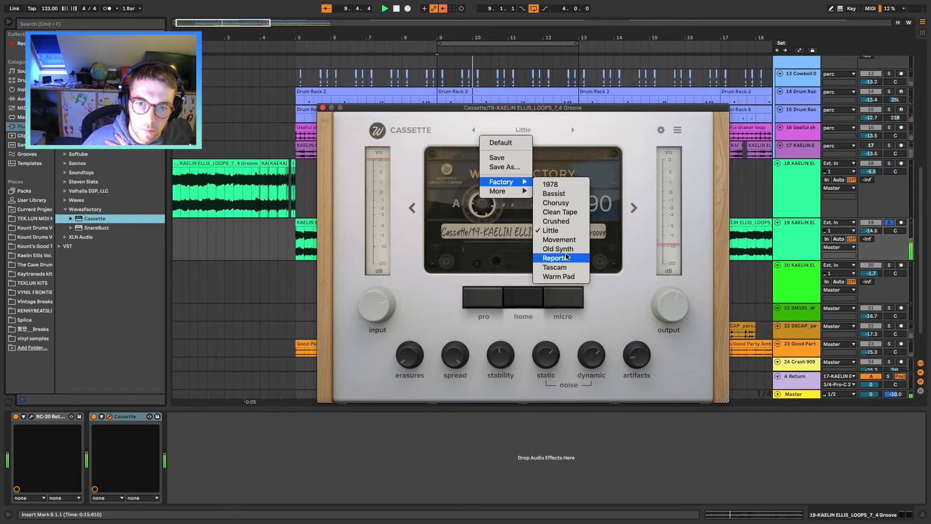
left_click(557, 249)
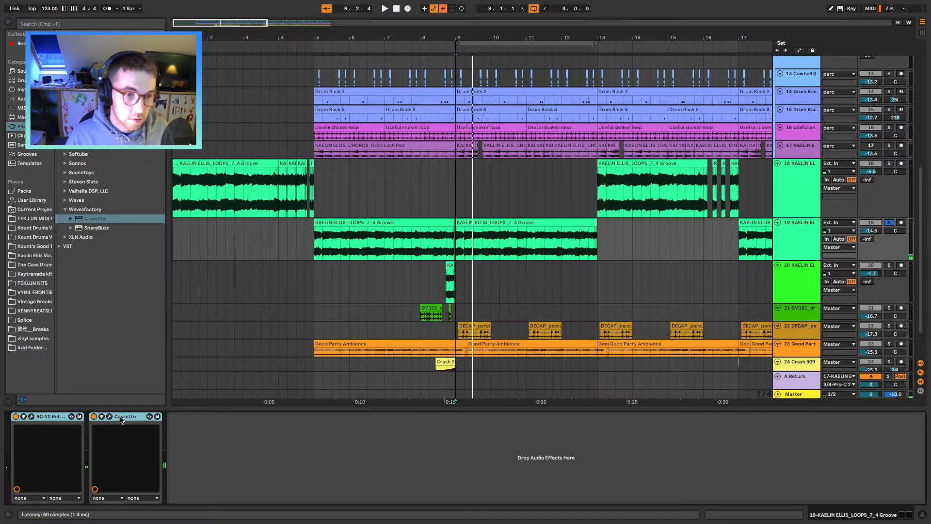
key("Delete")
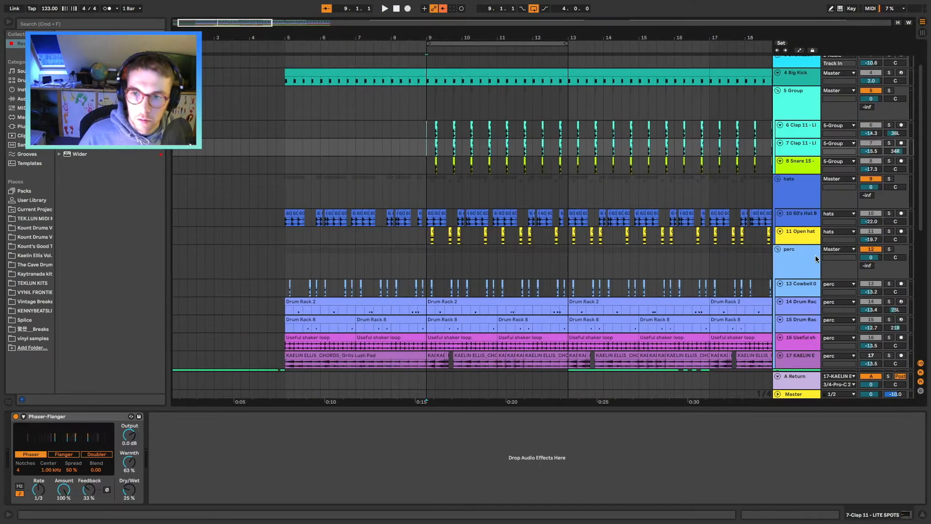
- Load the Soundtoys Decapitator plugin onto the perc group and play the loop
left_click(799, 254)
scroll(799, 254, "down", 1)
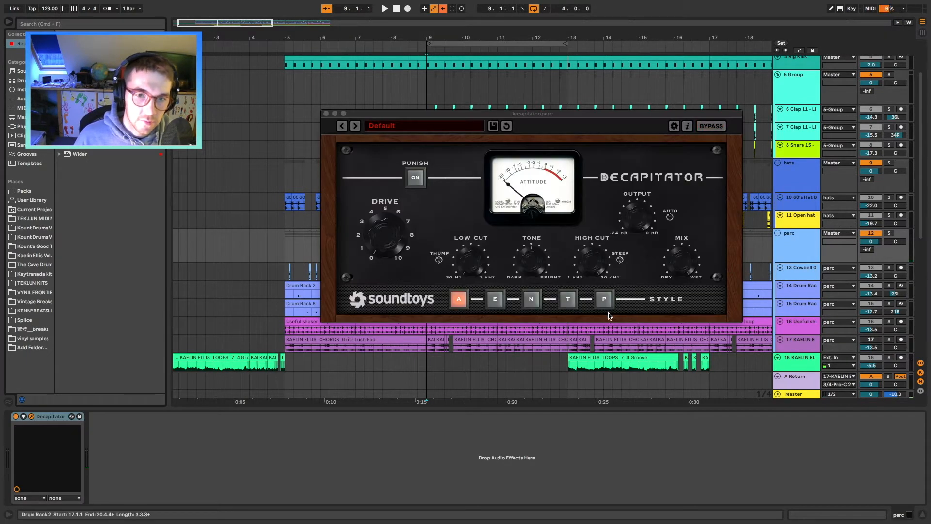
key("space")
scroll(892, 267, "down", 5)
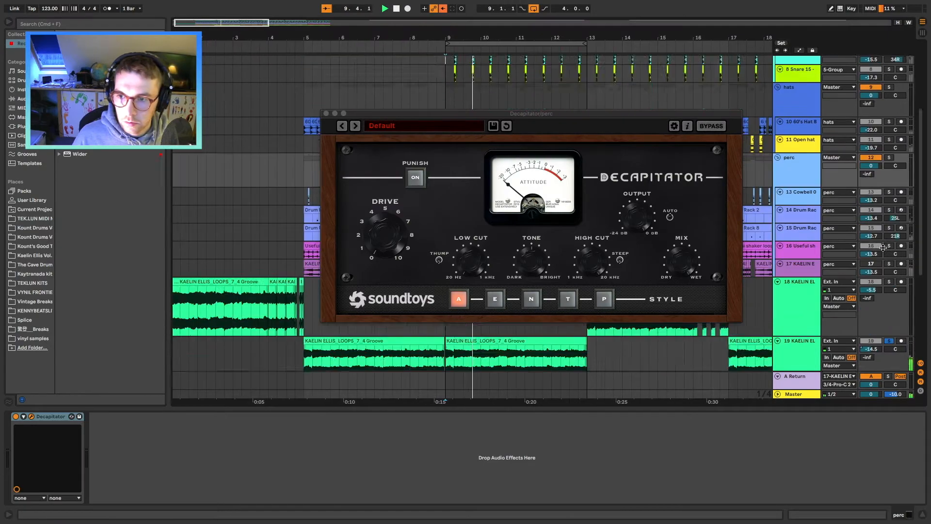
scroll(892, 267, "up", 5)
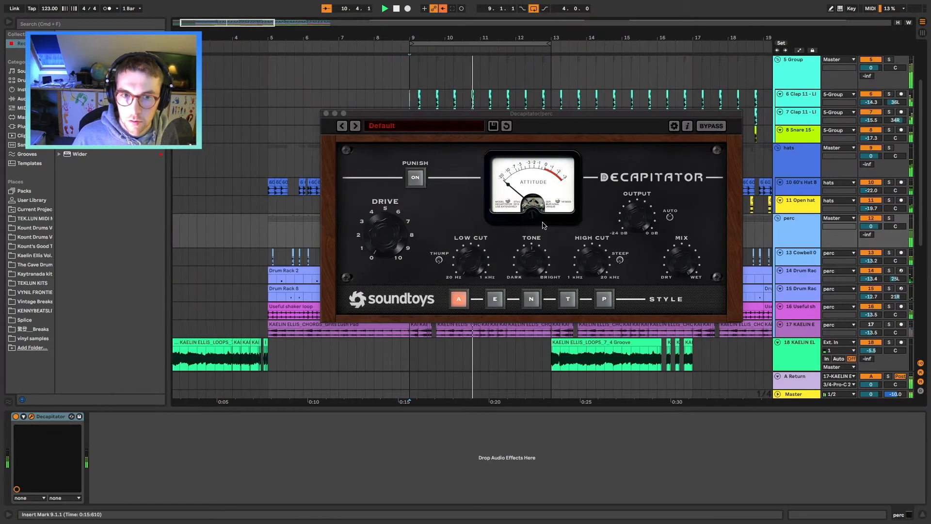
- Solo the perc group and raise Decapitator's Drive while listening to it
left_click_drag(391, 220, 386, 191)
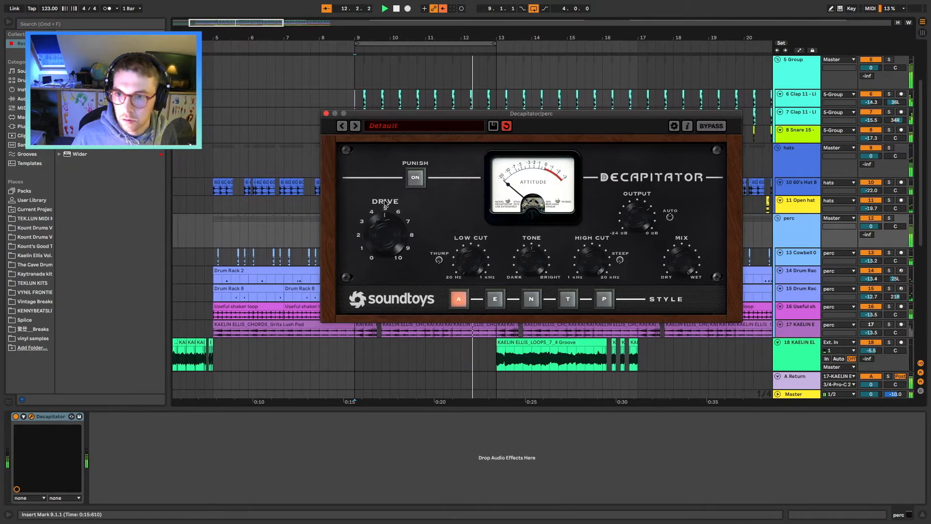
left_click(886, 219)
left_click_drag(395, 236, 396, 213)
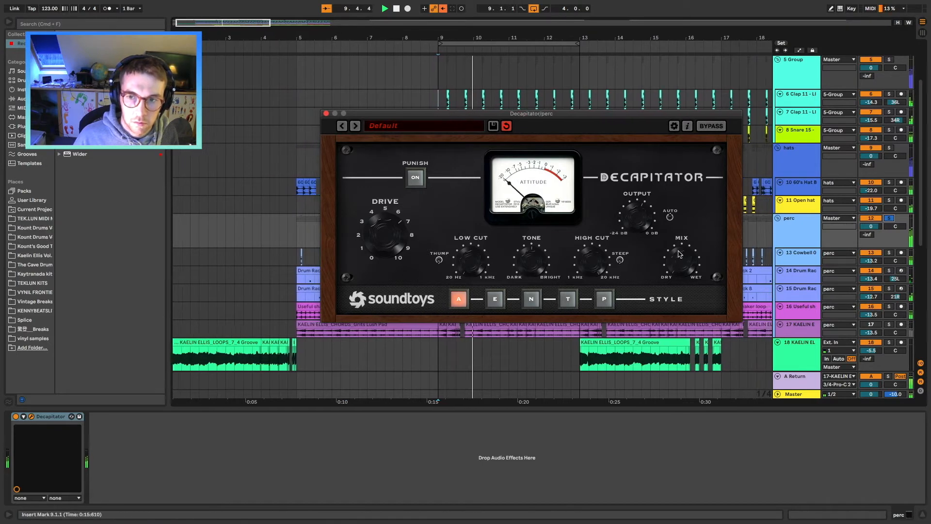
- Stop playback and load Decapitator's MassiveCrunch preset from the 02 Drums category
left_click(414, 126)
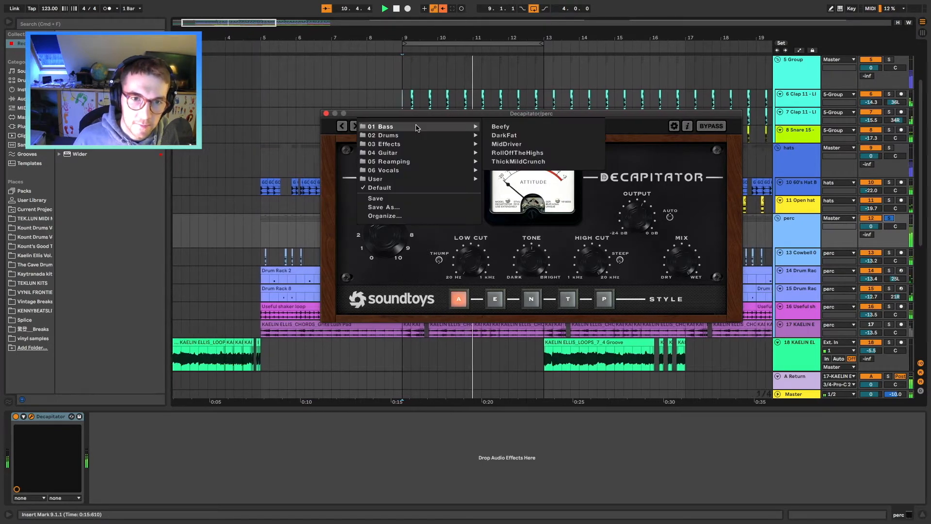
left_click(414, 127)
key("space")
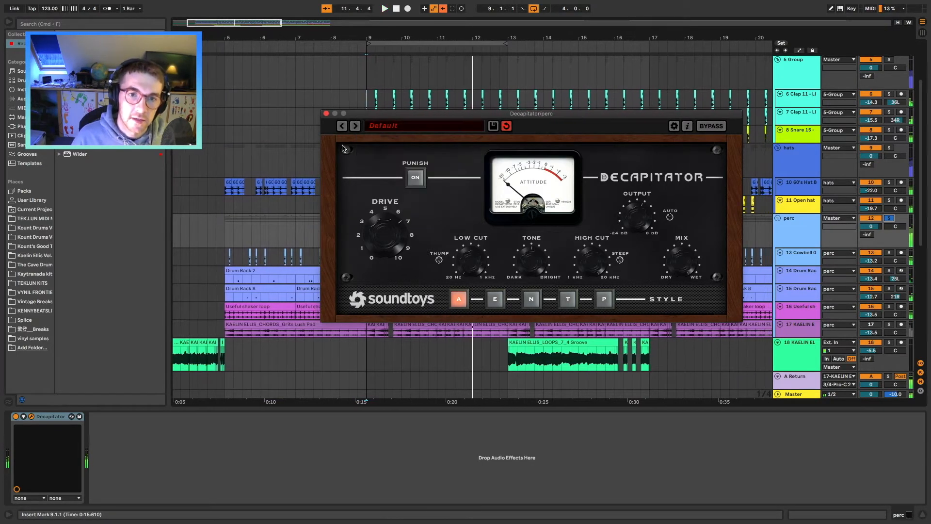
left_click(395, 128)
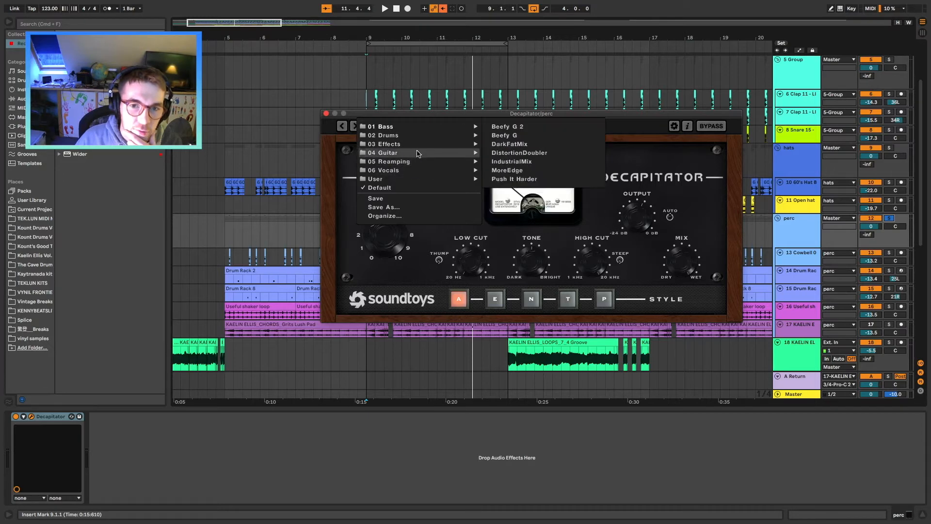
mouse_move(401, 155)
mouse_move(442, 143)
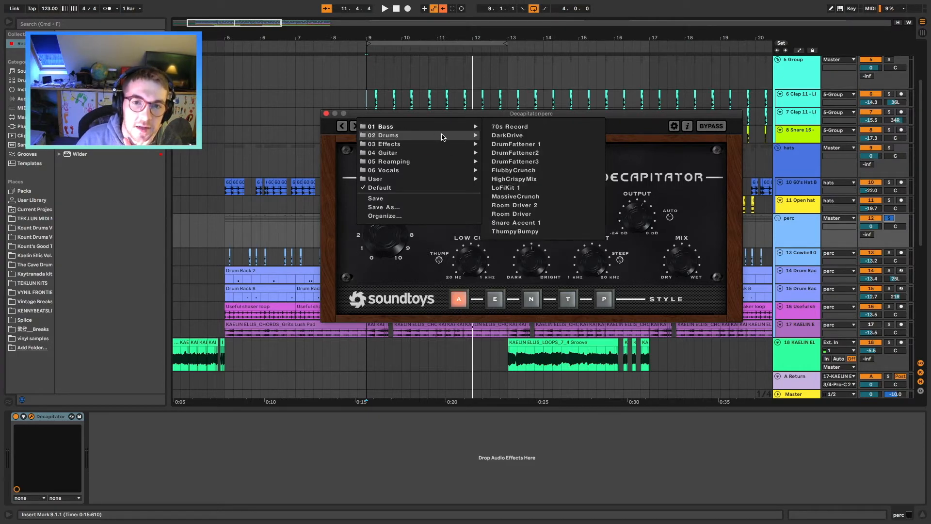
left_click(536, 196)
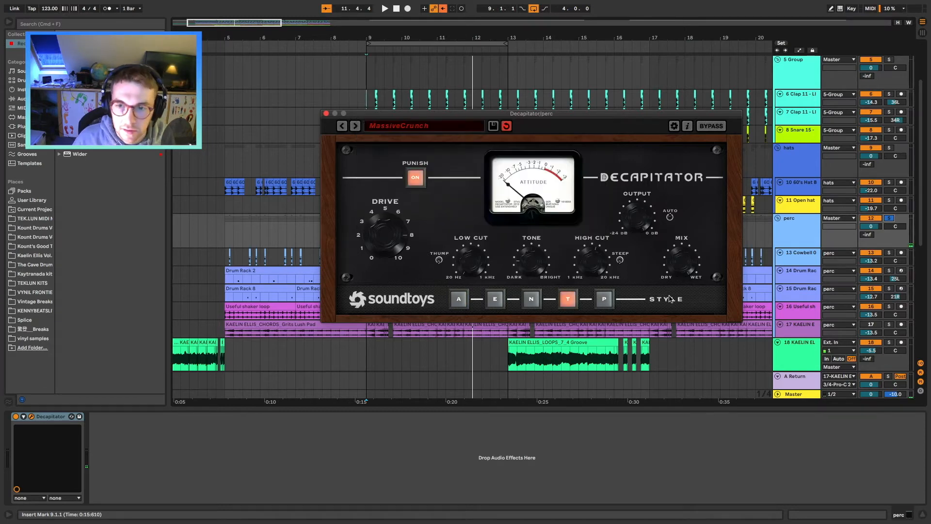
- Audition Decapitator's MassiveCrunch preset on the playing loop, switch its Punish off and close the plugin window
key("space")
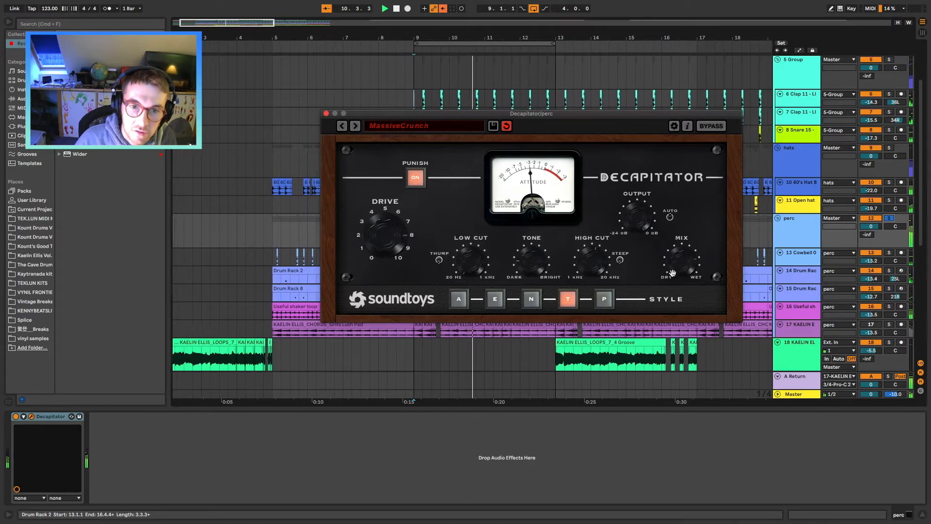
left_click(415, 177)
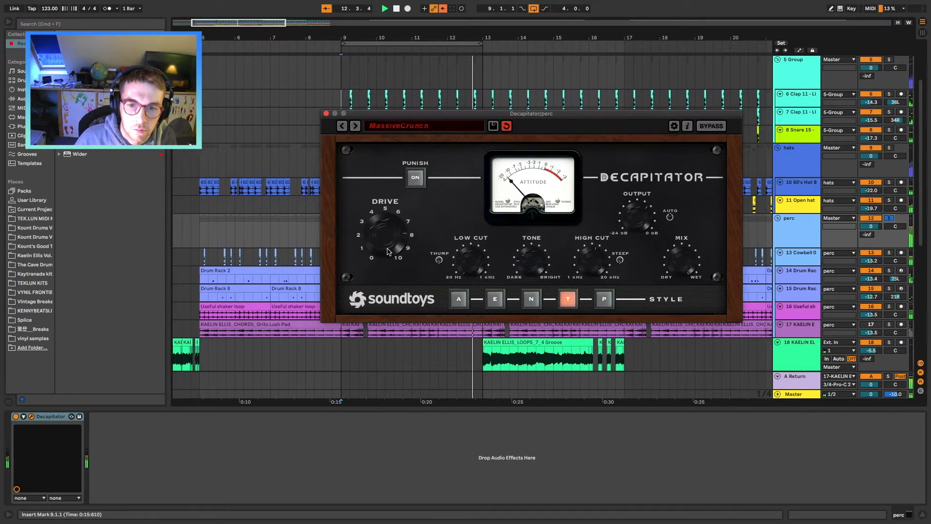
left_click(325, 113)
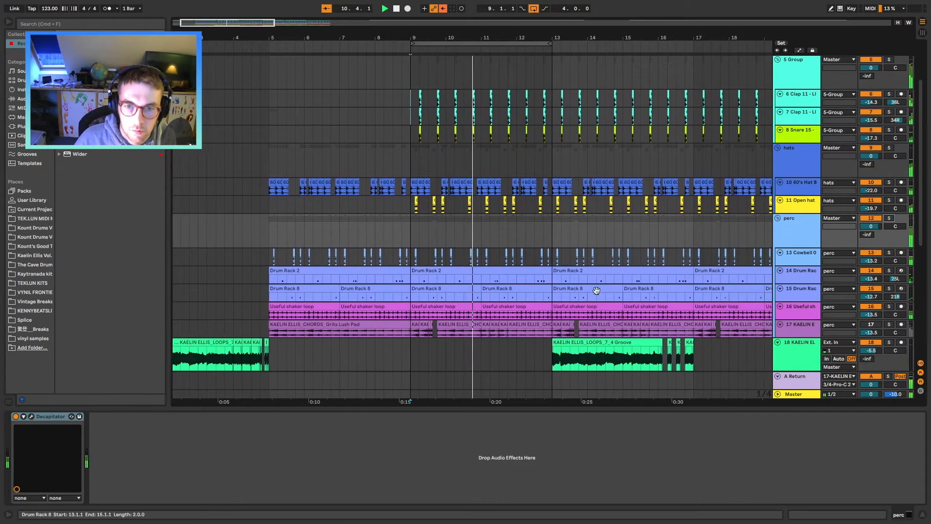
scroll(585, 295, "down", 3)
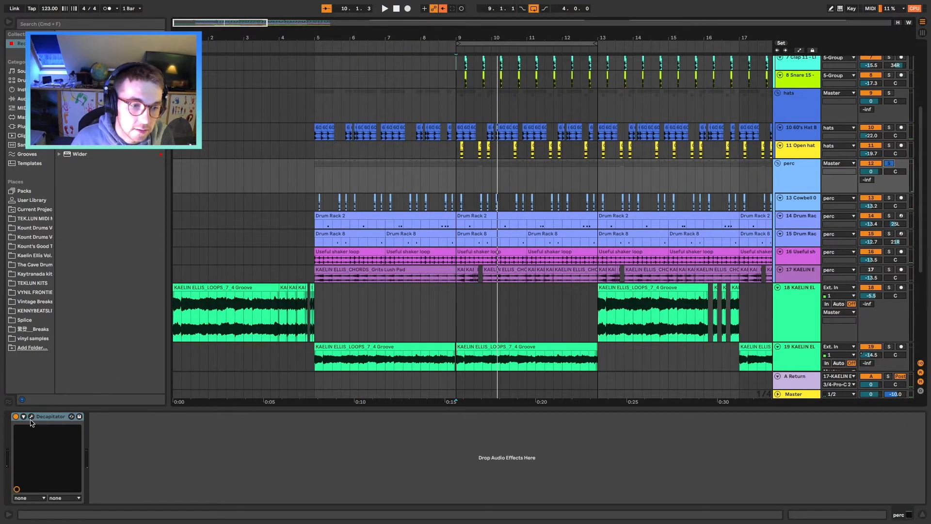
left_click(32, 417)
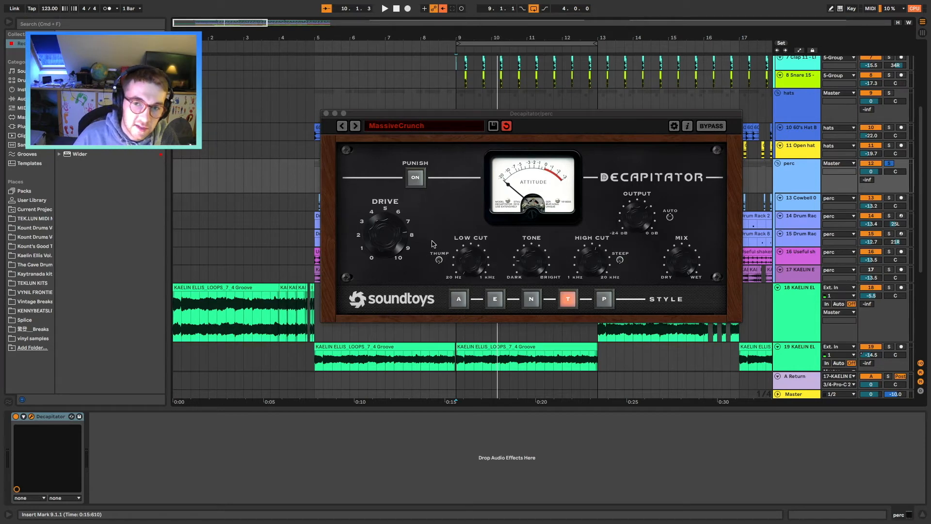
left_click(326, 113)
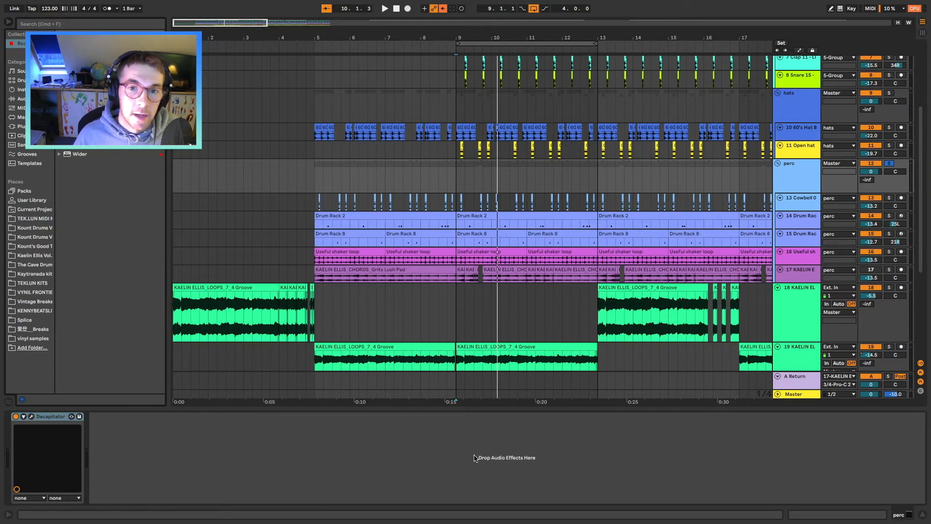
- Load Devil-Loc Deluxe after Decapitator on the perc group and adjust its Crush, Darkness and Mix while the loop plays
scroll(606, 360, "up", 2)
left_click_drag(114, 112, 123, 452)
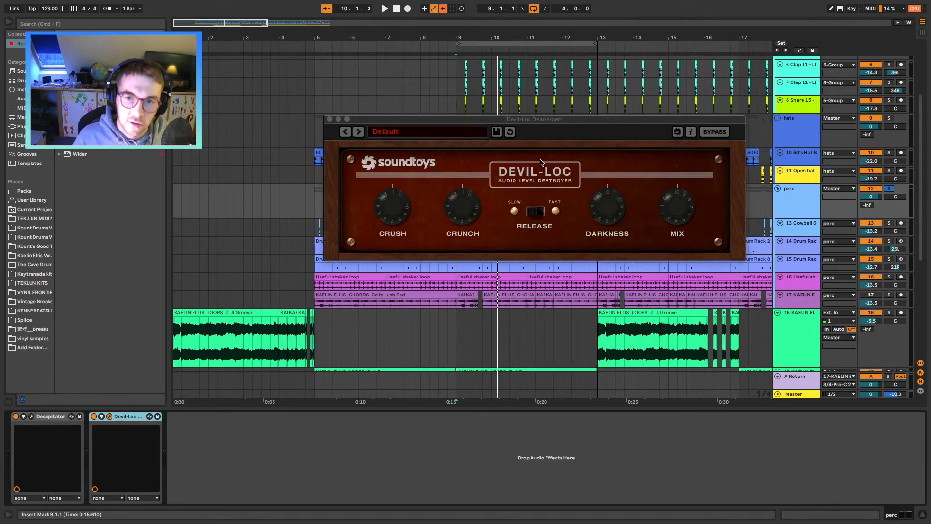
key("space")
left_click_drag(390, 217, 425, 209)
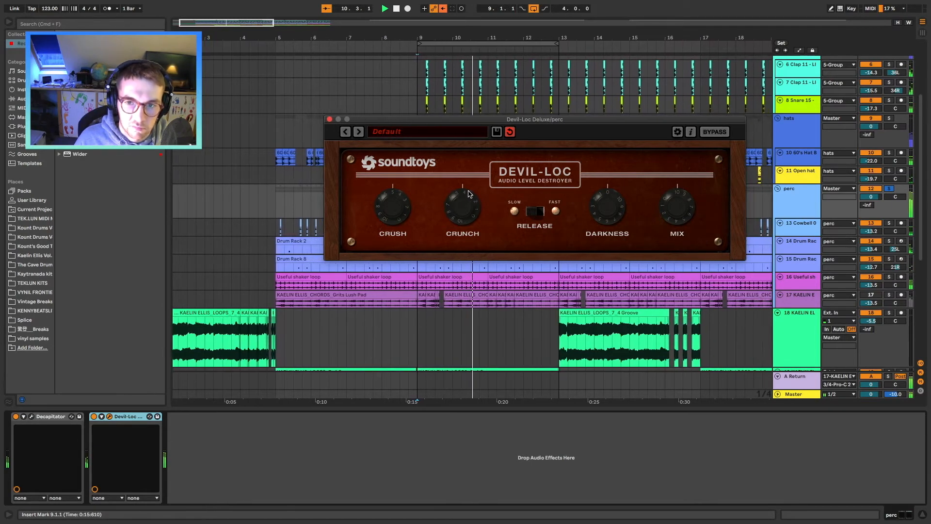
left_click_drag(603, 211, 609, 185)
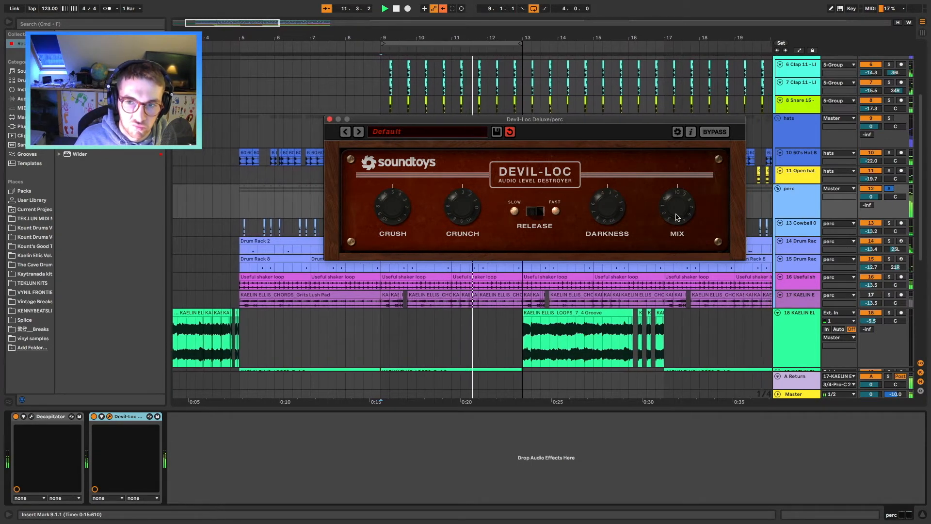
left_click_drag(677, 217, 659, 220)
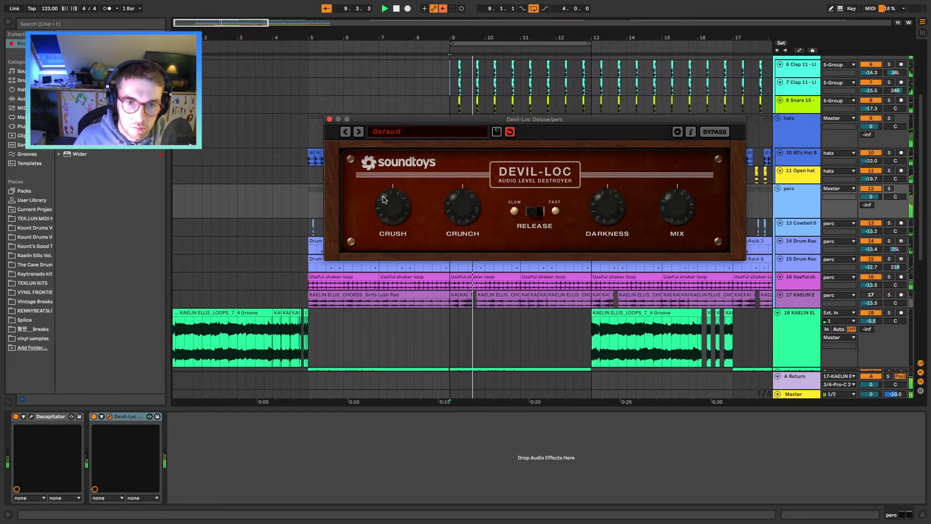
- Look through Devil-Loc's preset list while the loop plays, and close the plugin window
left_click(440, 133)
mouse_move(422, 218)
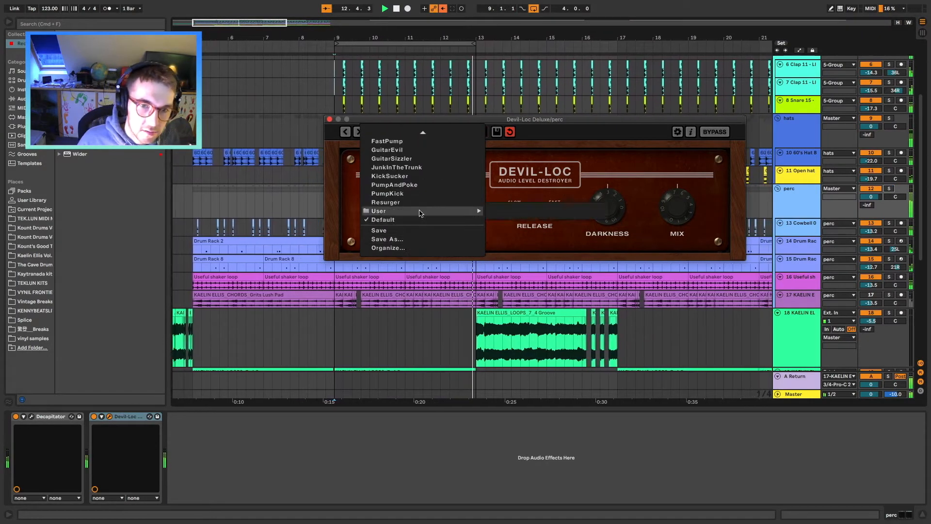
left_click(413, 184)
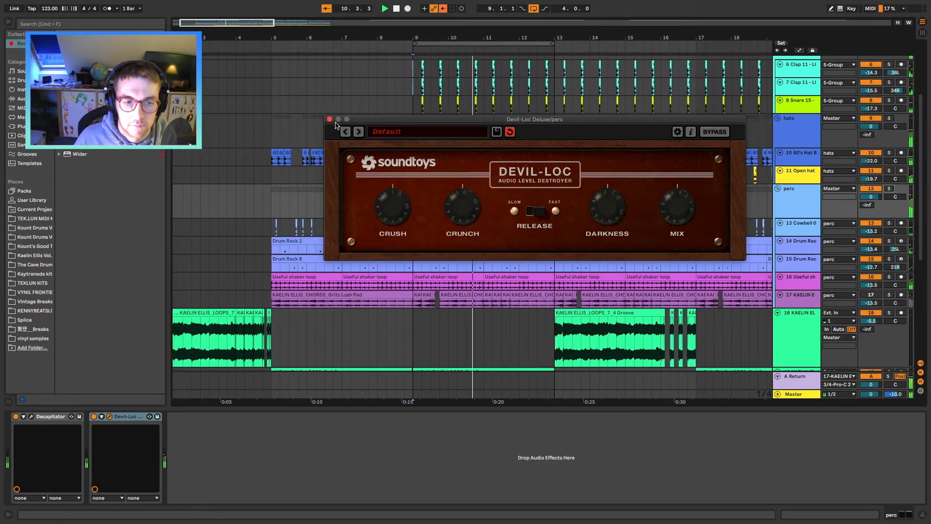
left_click(329, 119)
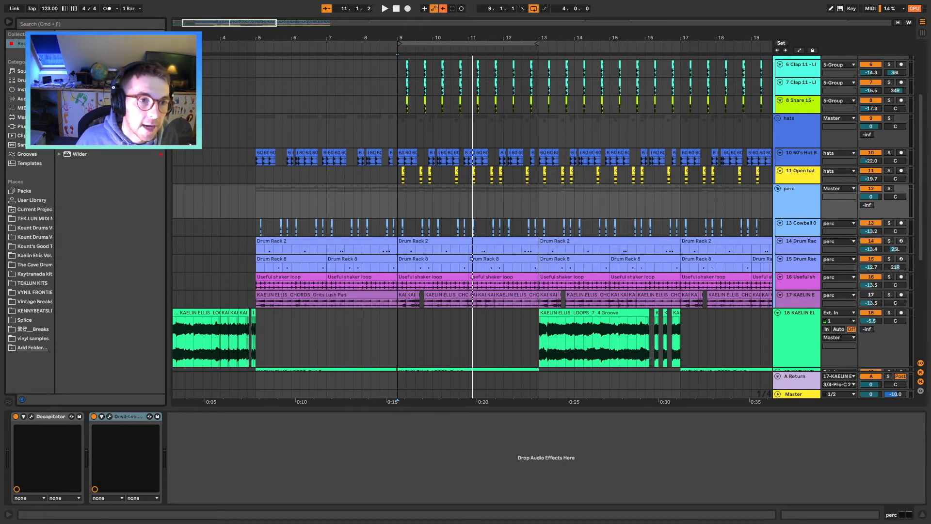
- Load the PanMan auto-panner after Devil-Loc on the perc group and set its mode to Rhythm Shape
left_click_drag(196, 214, 199, 440)
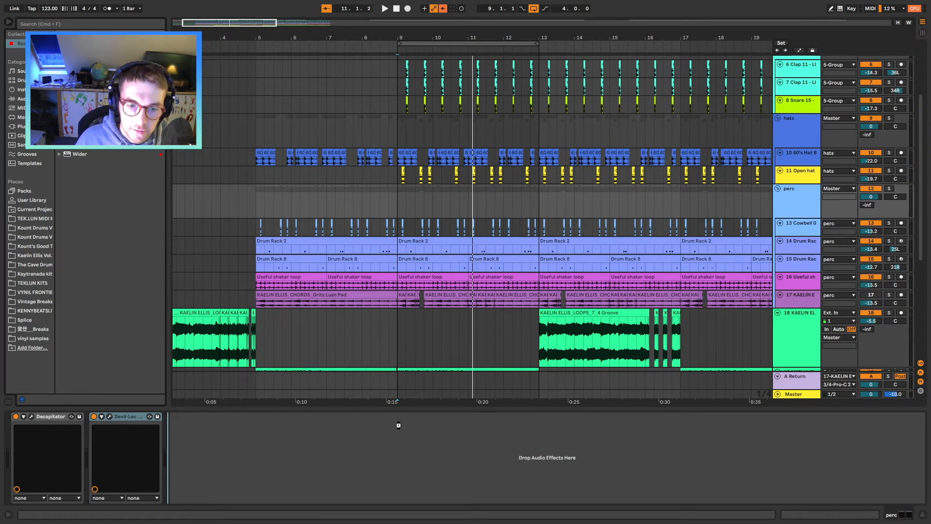
left_click_drag(399, 425, 400, 428)
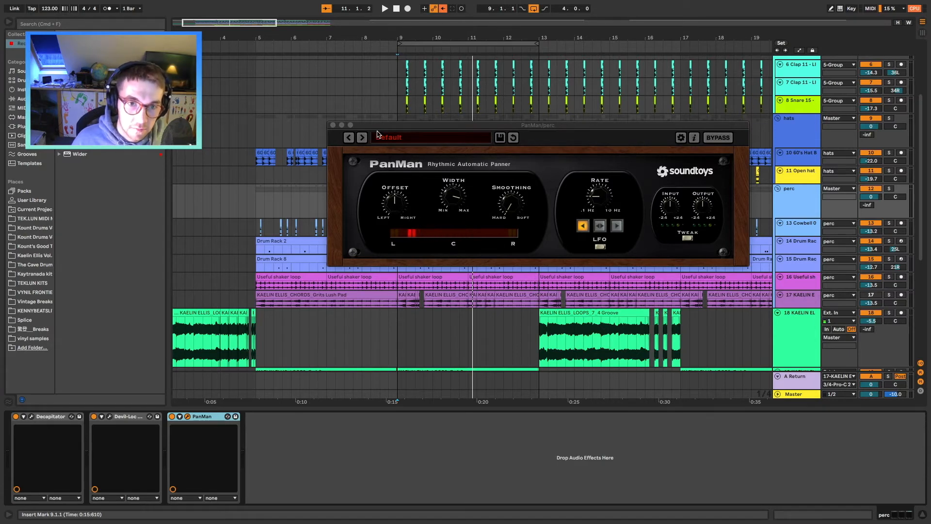
left_click(513, 213)
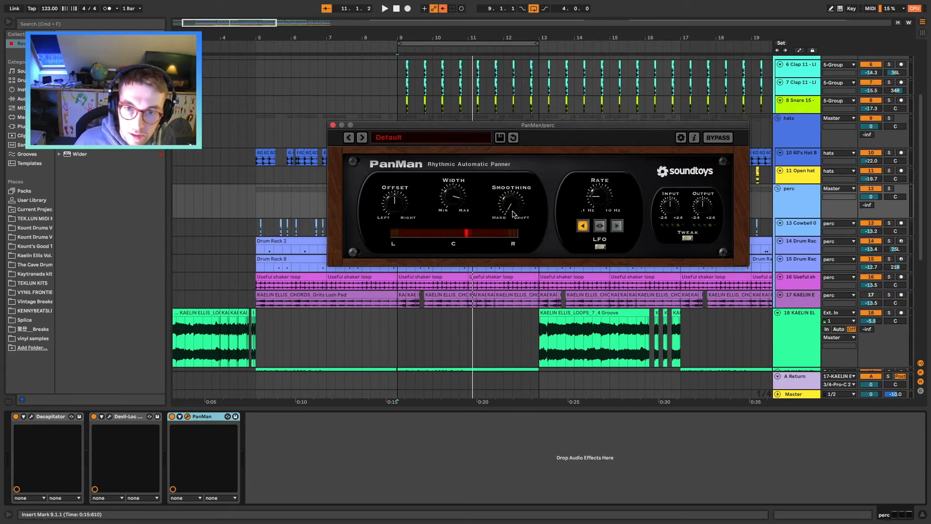
left_click(599, 224)
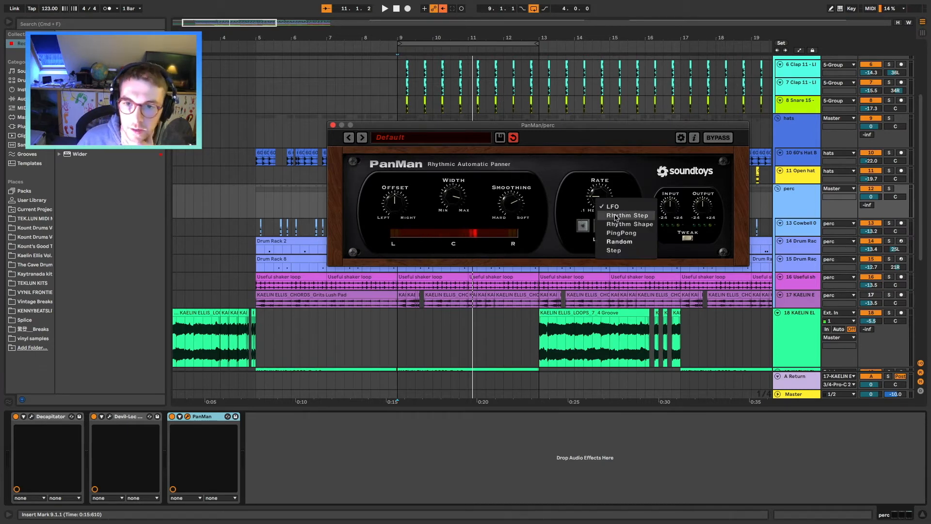
left_click(606, 223)
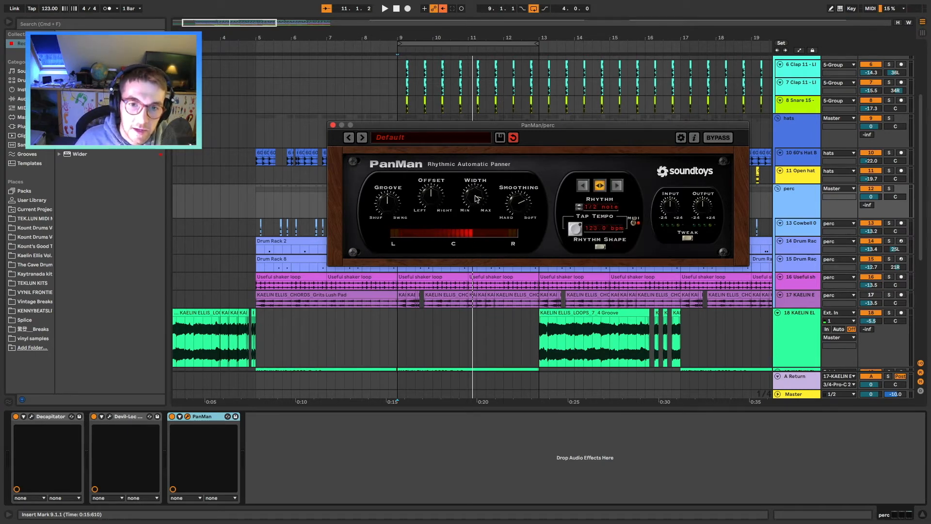
- Play the loop while adjusting PanMan's Width and Smoothing, and take the perc group out of solo
key("space")
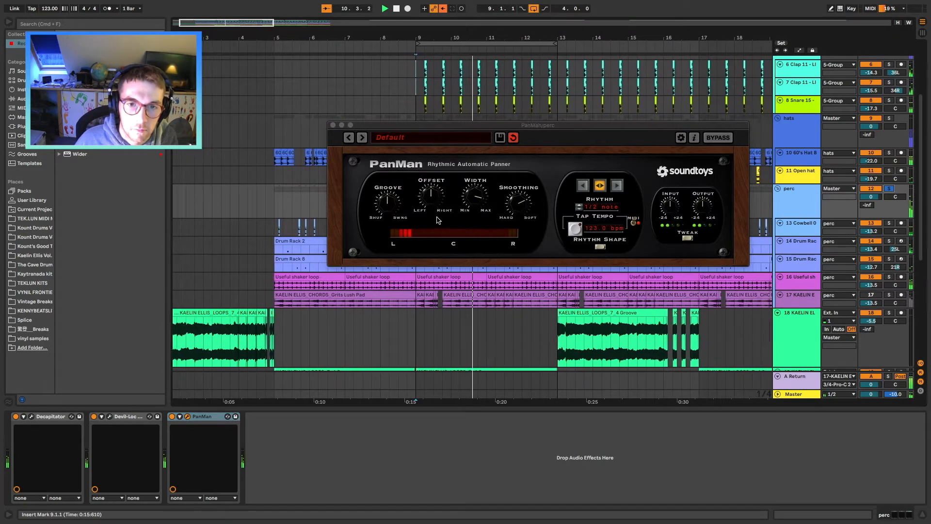
left_click_drag(468, 205, 516, 192)
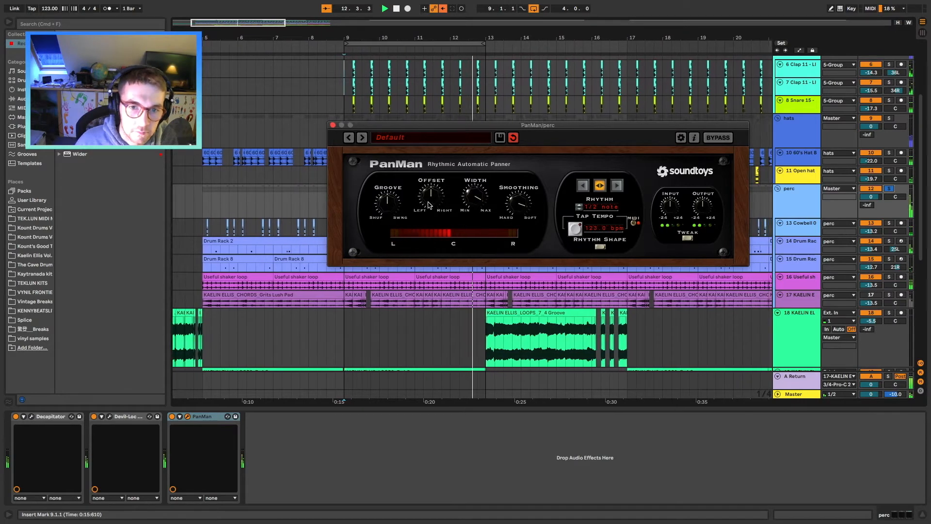
left_click_drag(474, 199, 468, 210)
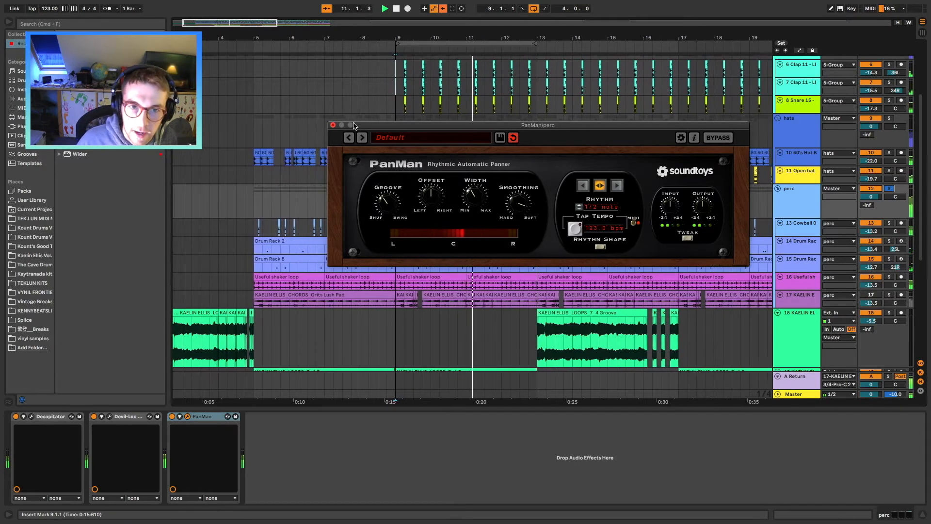
left_click(332, 125)
left_click(889, 189)
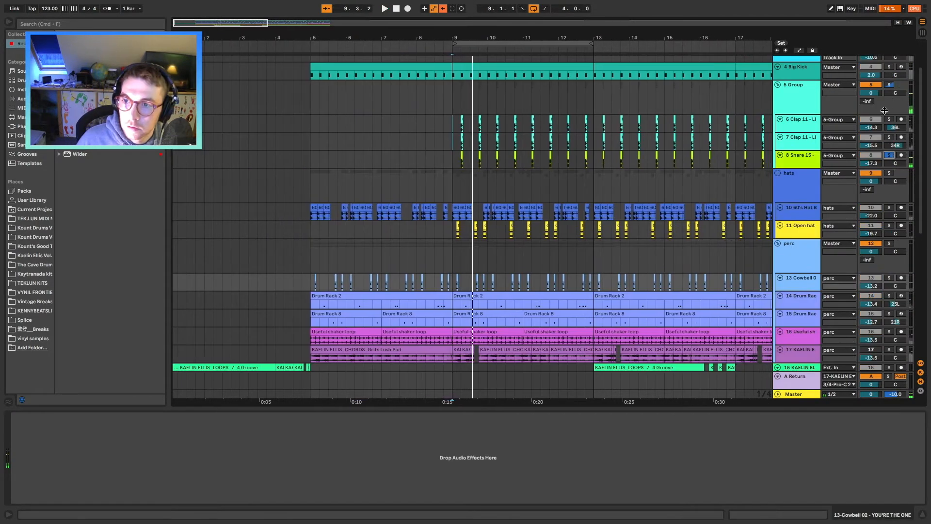
- Solo the clap and snare group and listen briefly to the loop
left_click(889, 85)
left_click(888, 84)
key("space")
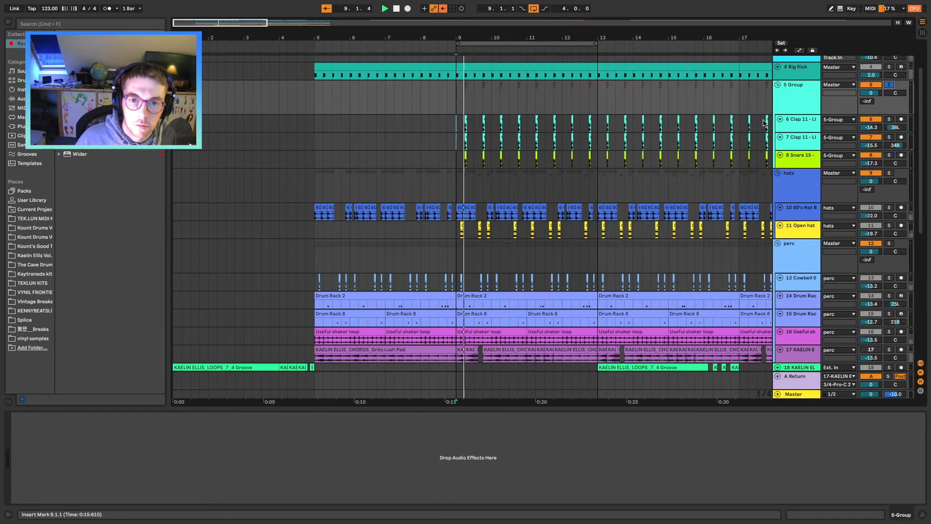
key("space")
- Load the Wider plugin onto the Snare 15 track and raise its width to 118% while the loop plays
left_click_drag(80, 154, 438, 176)
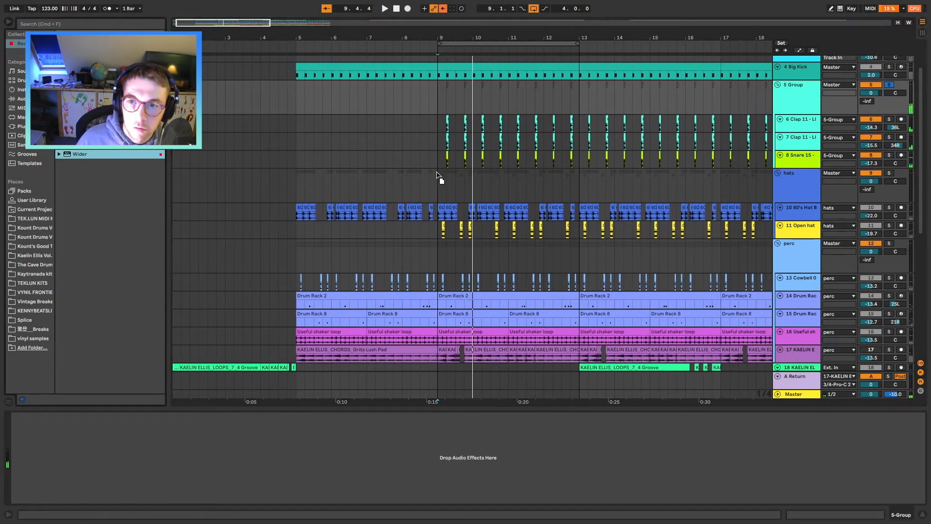
left_click_drag(826, 156, 826, 156)
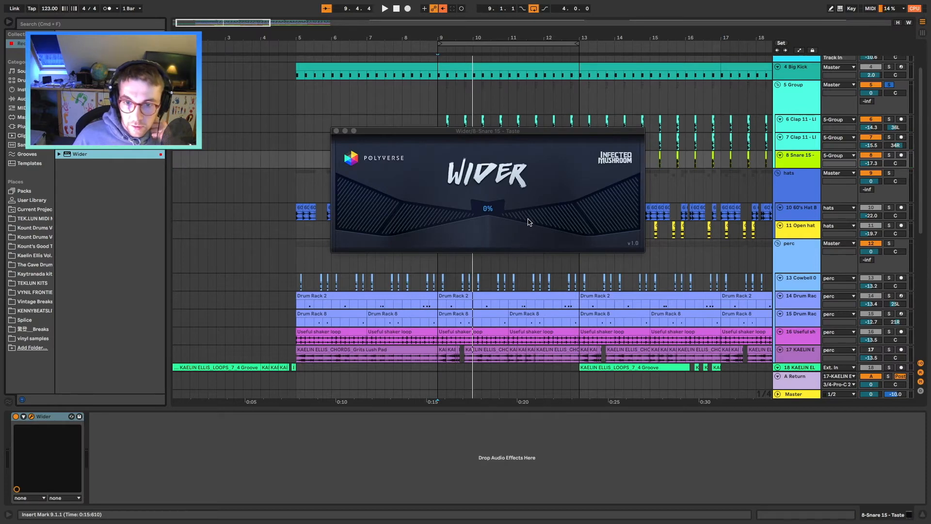
left_click_drag(528, 222, 485, 310)
key("space")
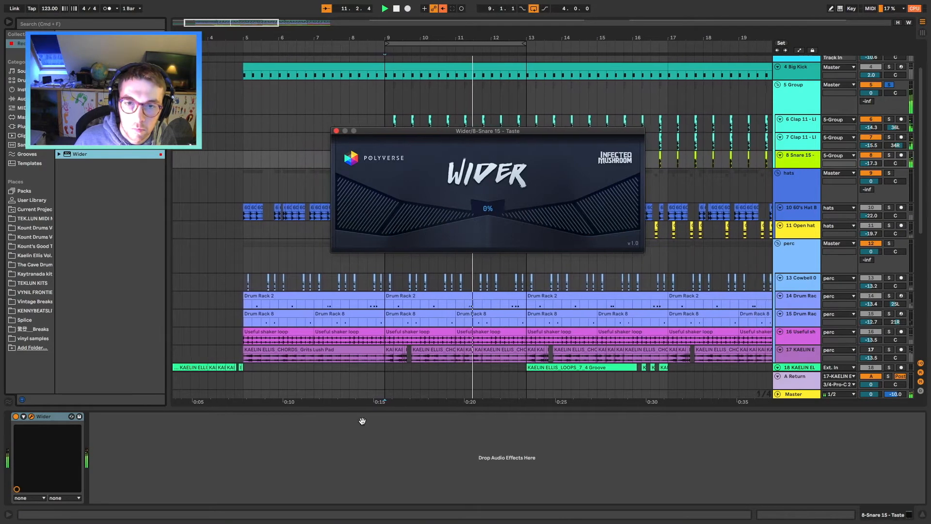
left_click_drag(362, 420, 560, 299)
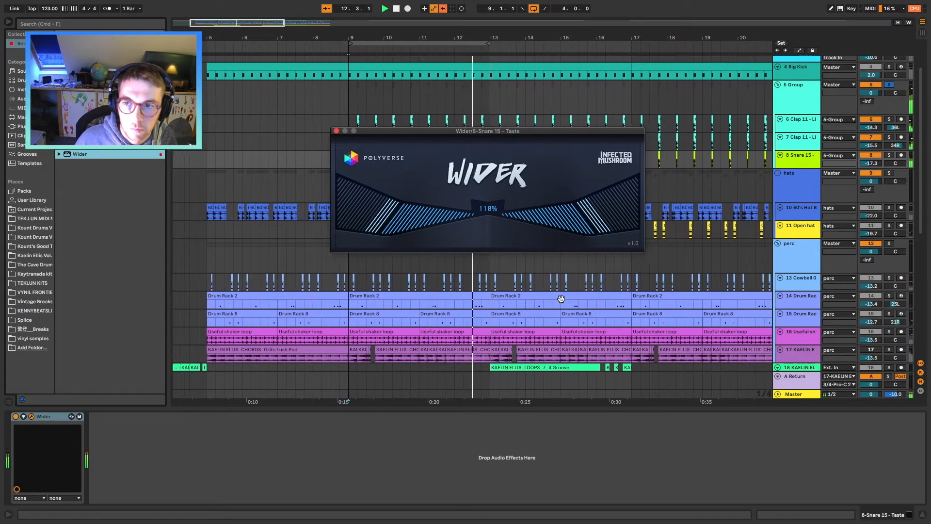
left_click(336, 131)
- Add ValhallaVintageVerb with the Gated Snare preset and a 12.1% mix to the snare track, and audition it with the group unsoloed
left_click_drag(798, 168, 797, 192)
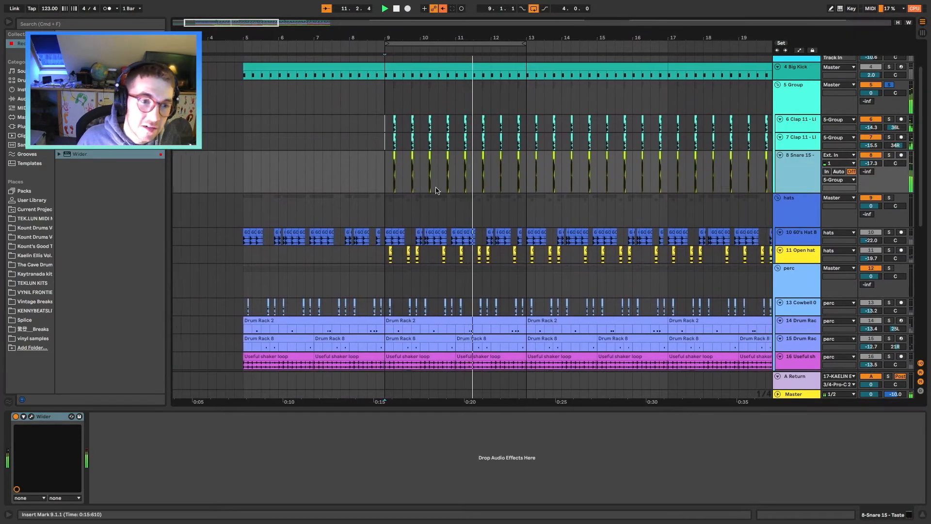
left_click_drag(436, 190, 157, 157)
left_click_drag(413, 164, 412, 165)
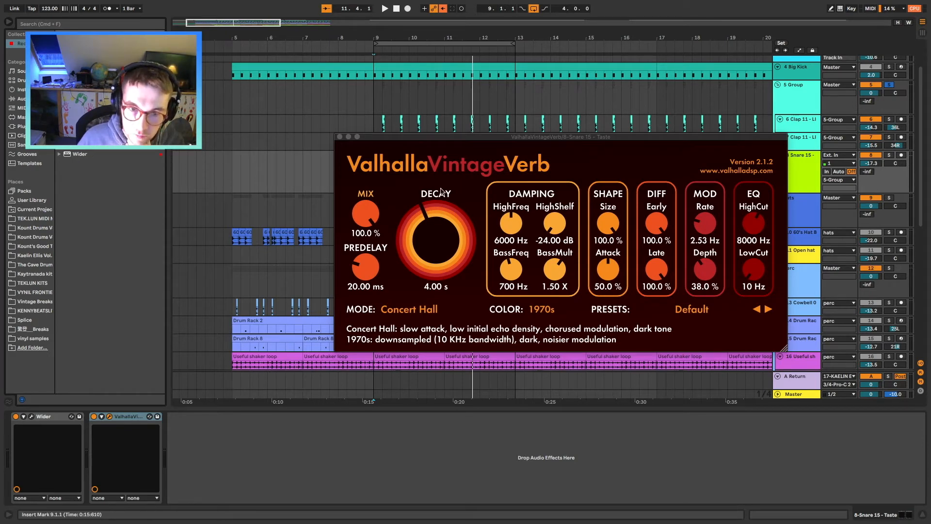
left_click_drag(370, 217, 347, 284)
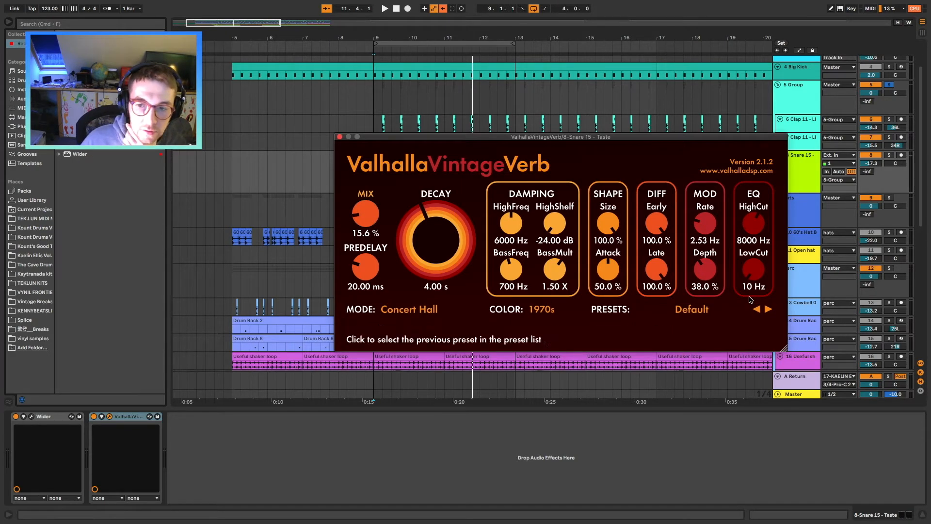
left_click(699, 314)
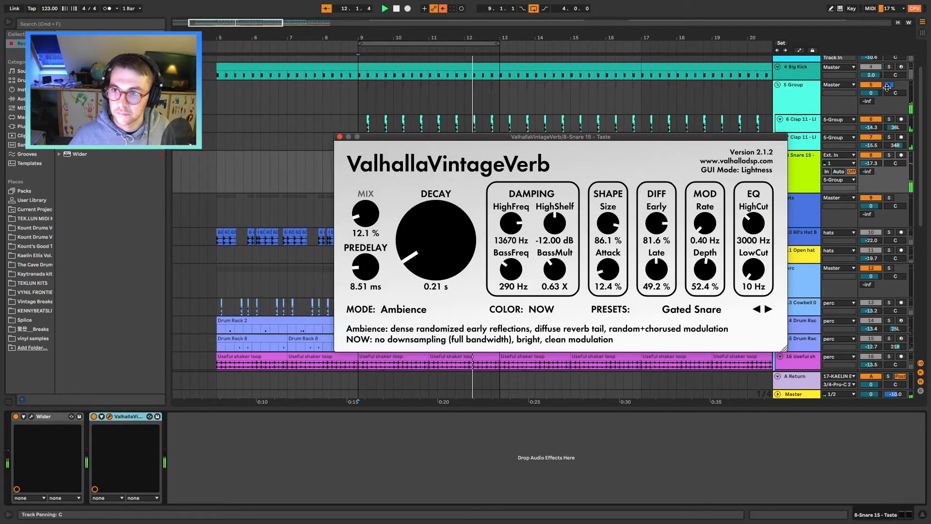
left_click(889, 85)
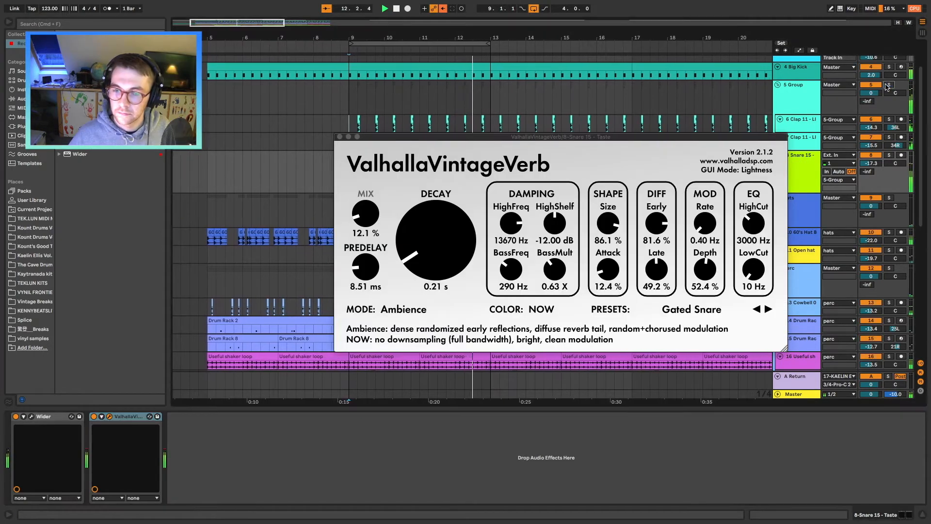
left_click(339, 137)
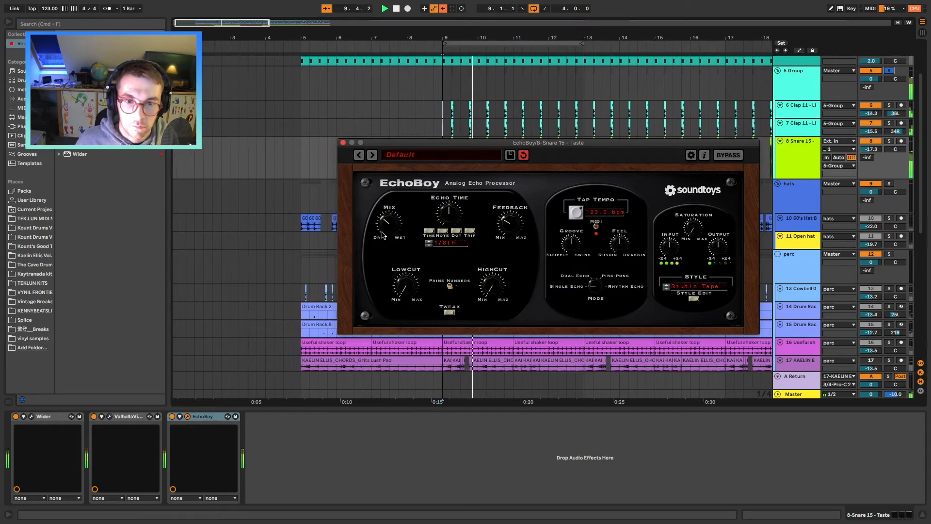
- Lower the Mix of EchoBoy on the snare track and set its echo time to a dotted 1/8 note
left_click_drag(390, 223, 389, 235)
key("space")
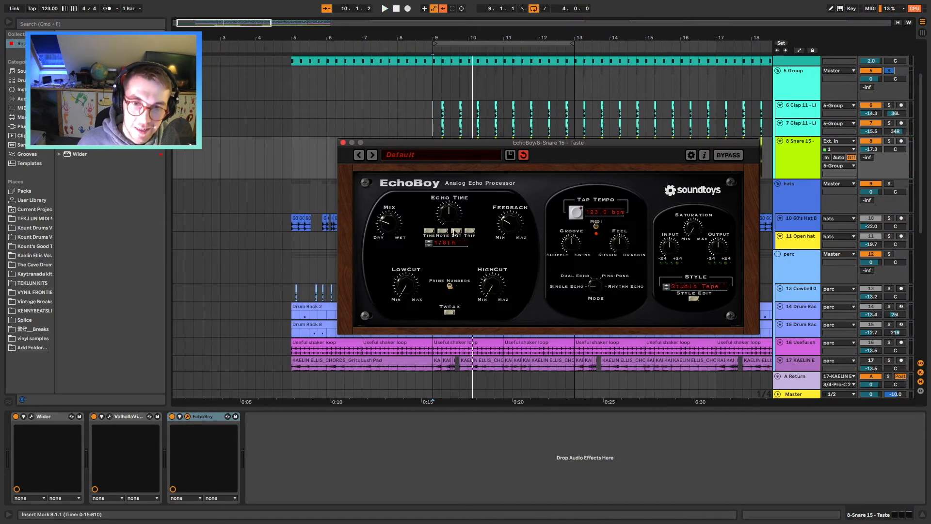
key("space")
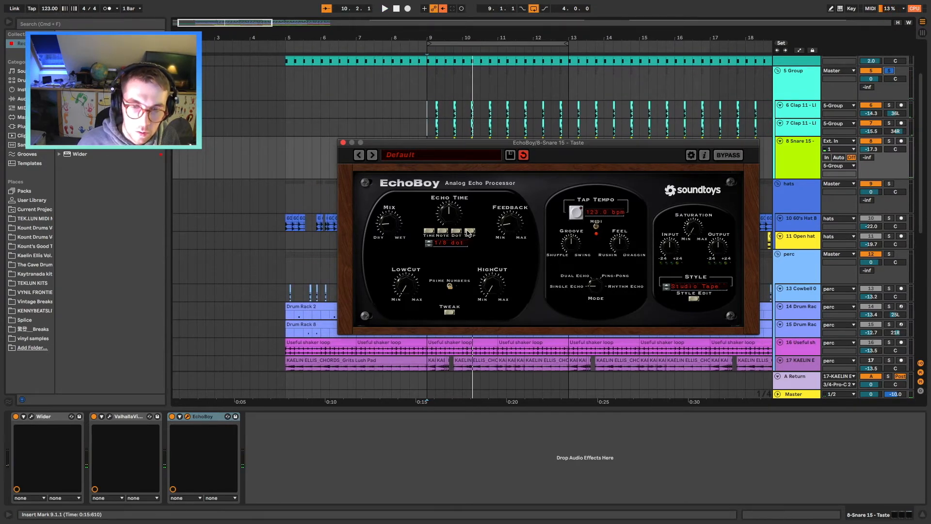
- Audition the 80sSnareSlap, Gate SlapBacker and Brite80sGate presets of EchoBoy on the snare track while the loop plays
left_click(417, 155)
left_click(531, 160)
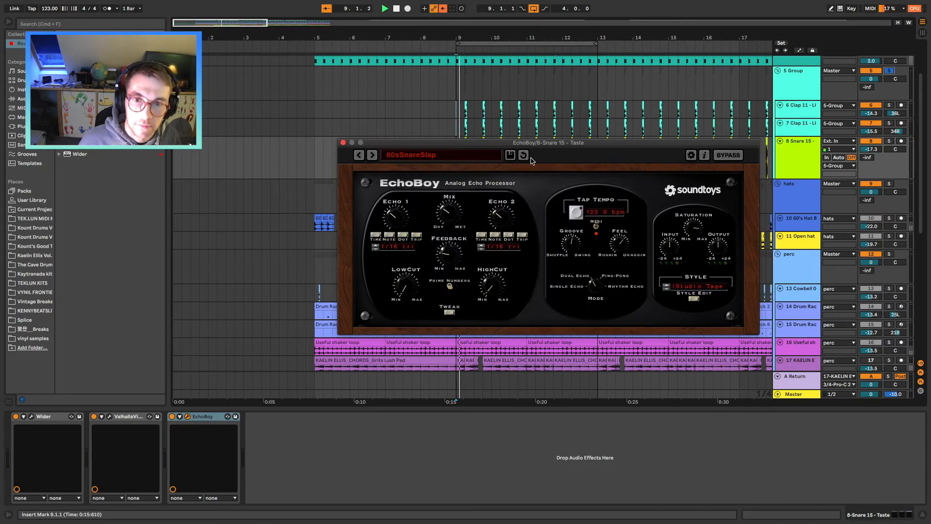
left_click(417, 154)
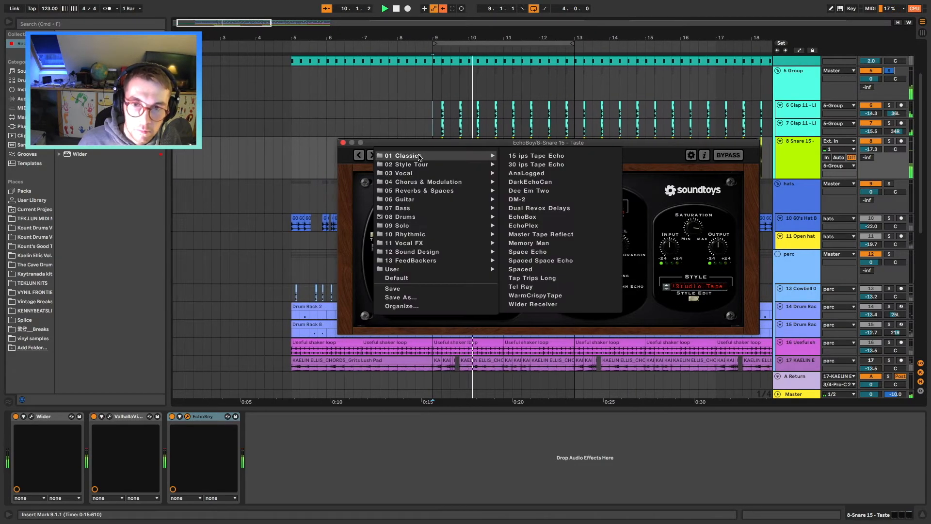
left_click(551, 284)
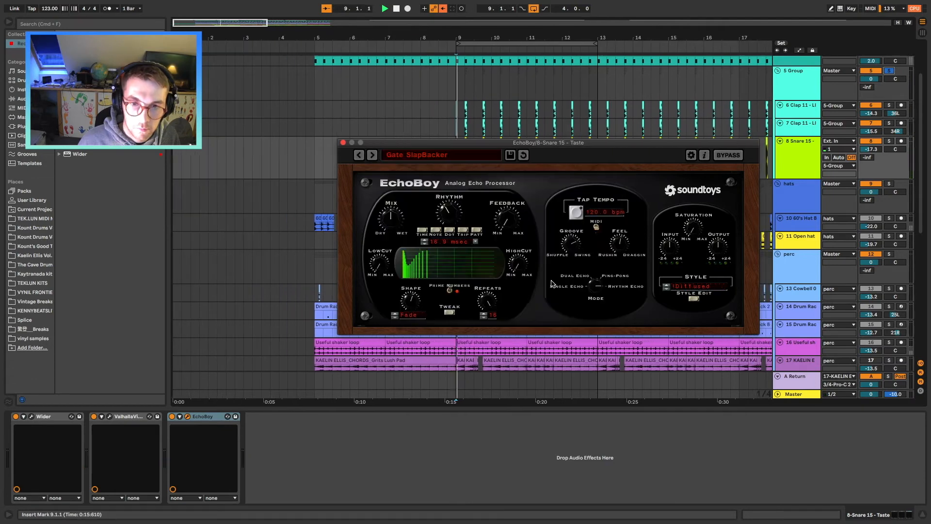
left_click(418, 156)
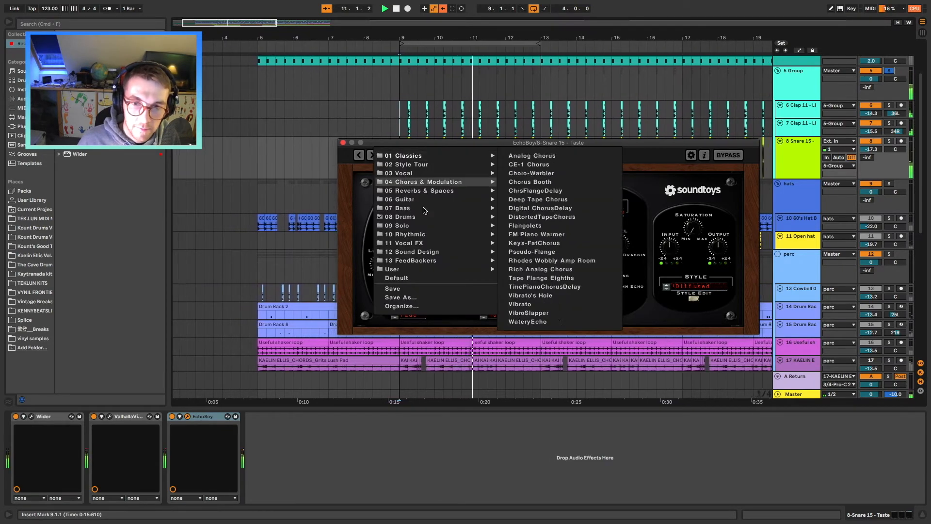
mouse_move(430, 217)
left_click(529, 208)
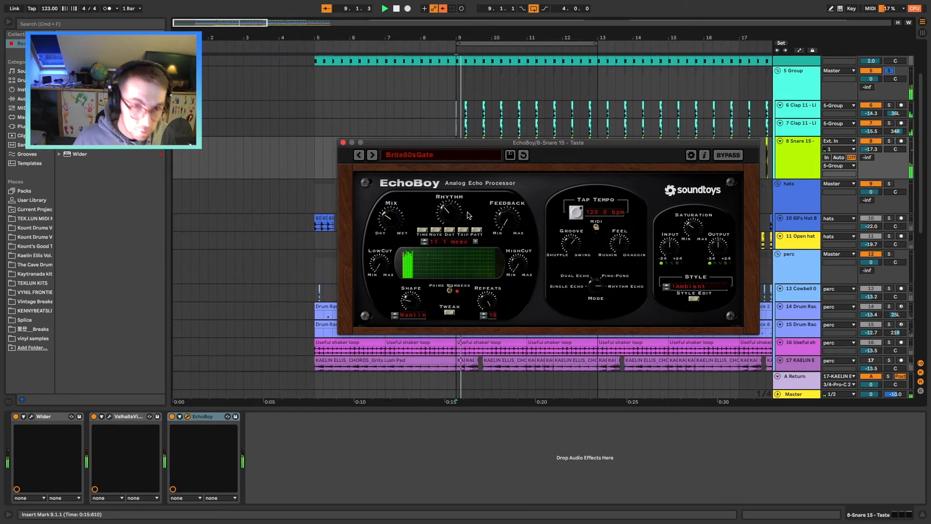
- Load the Crunch Slap preset in EchoBoy on the snare track and raise its low cut while the loop plays
left_click(418, 156)
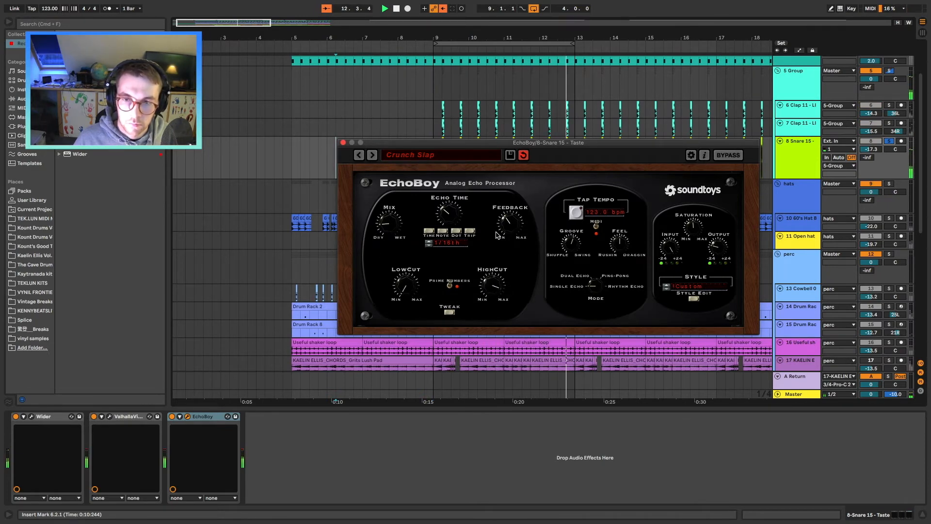
left_click_drag(398, 272, 401, 257)
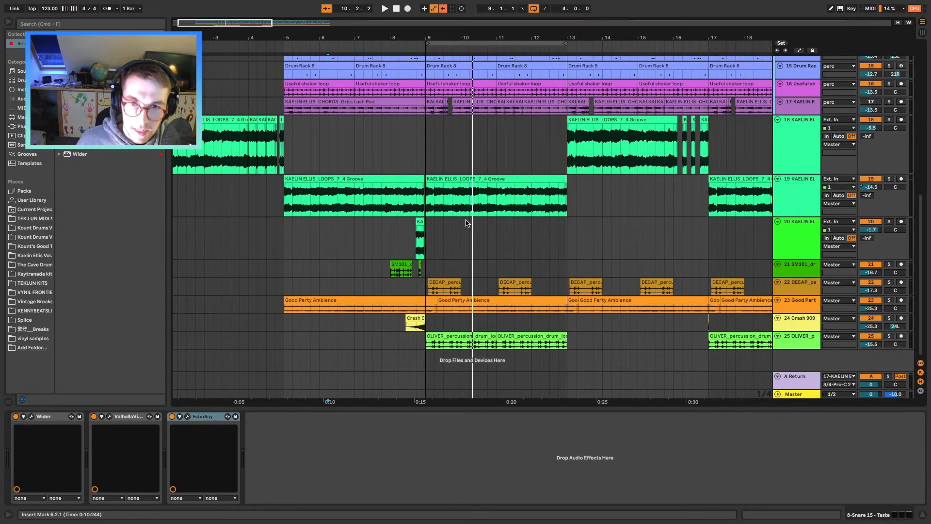
- Add soothe2 to the perc group, raise its depth to 4.7 and monitor the delta signal during playback
scroll(466, 223, "up", 5)
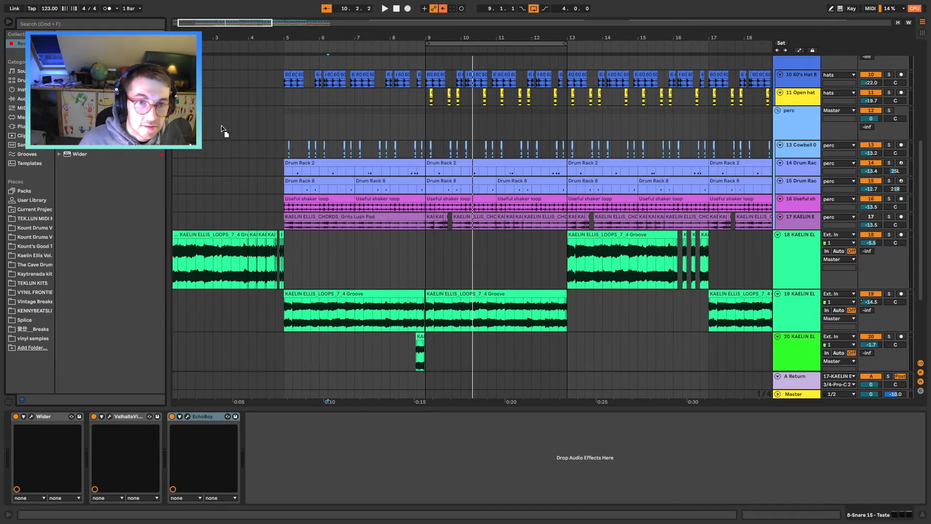
left_click(787, 117)
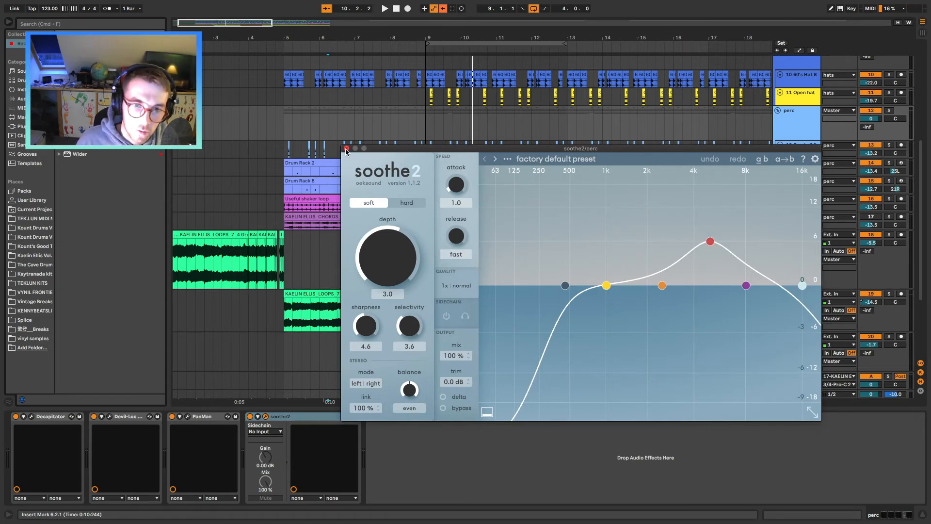
left_click_drag(596, 146, 513, 291)
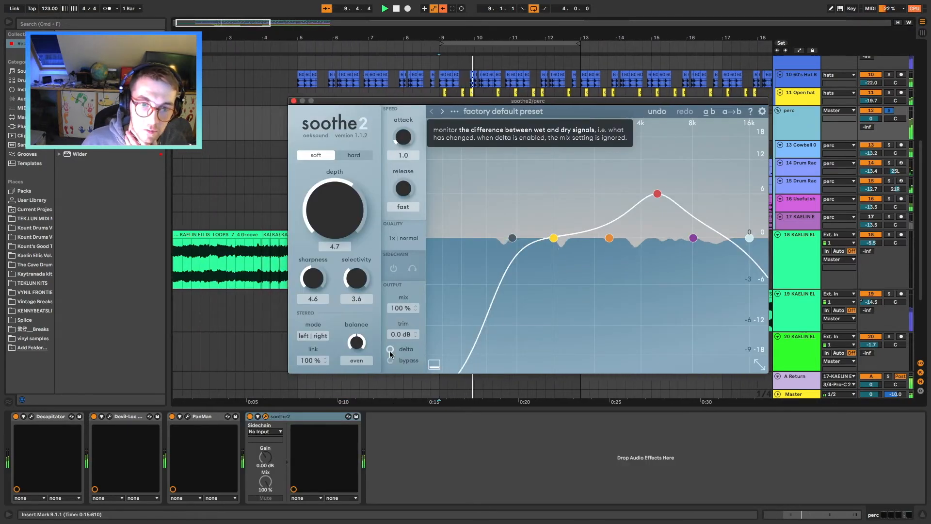
left_click(390, 350)
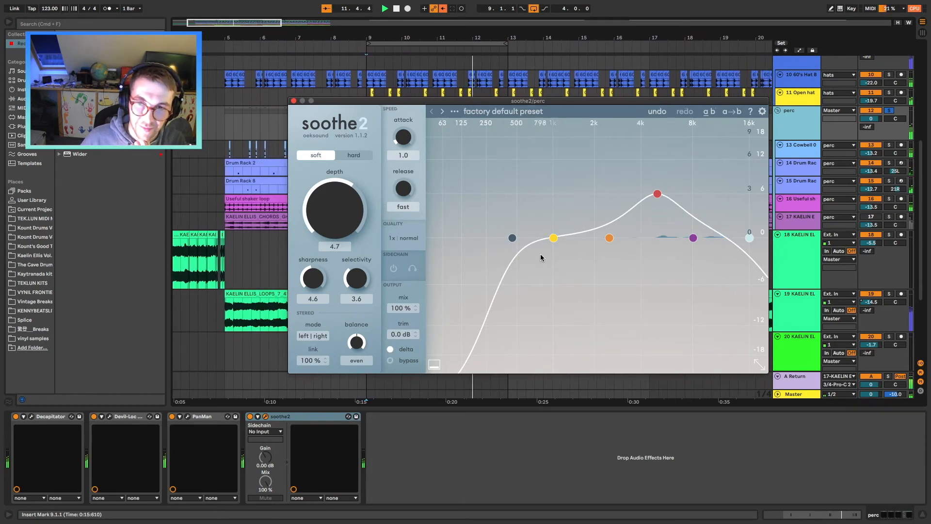
- Set soothe2 to hard mode with depth 3.3 and band 3 at 3.8 kHz and 9.1 dB, and compare against bypass
left_click_drag(661, 196, 639, 179)
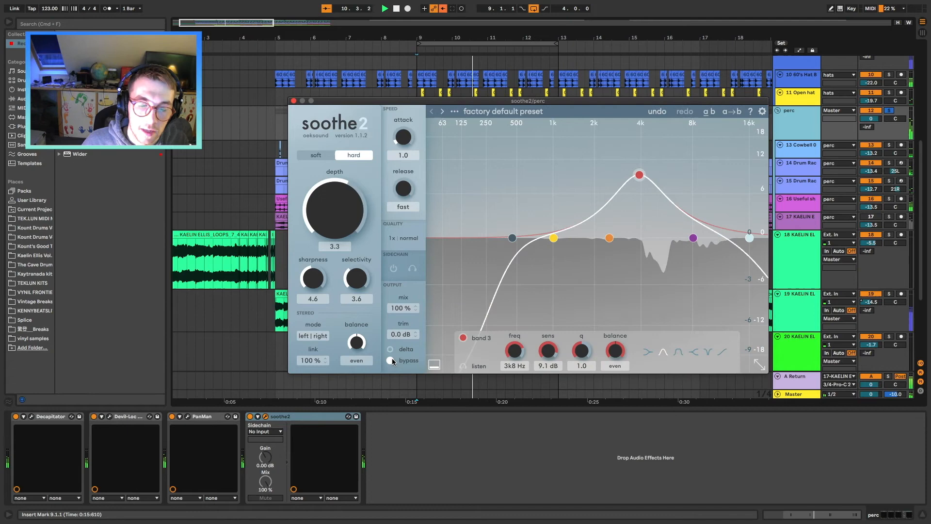
left_click(391, 360)
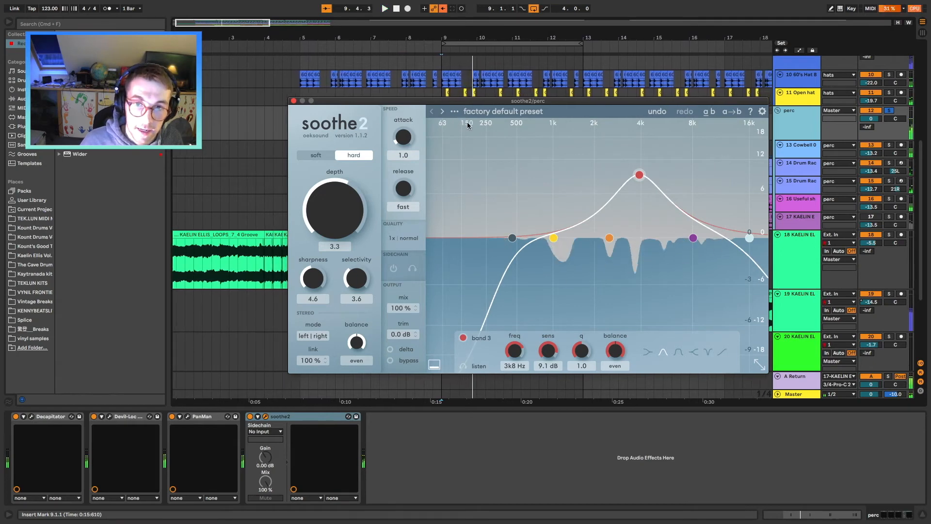
left_click(454, 111)
- Move the DECAP and OLIVER percussion loop tracks up to directly below the last track of the perc group
scroll(477, 342, "down", 1)
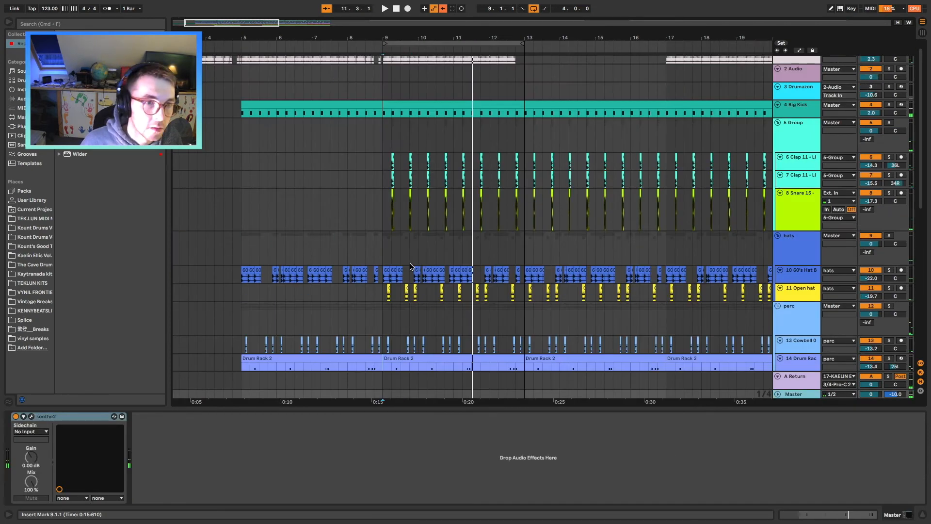
scroll(416, 257, "down", 2)
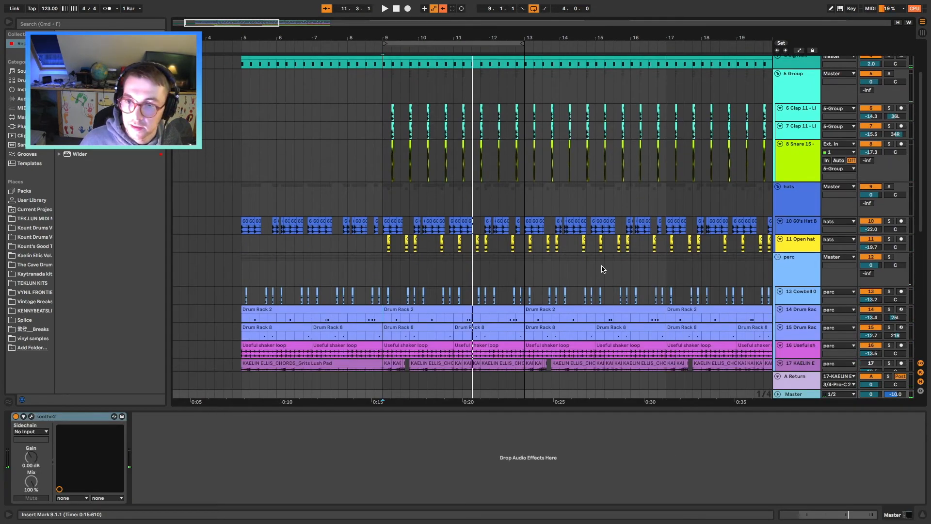
left_click(795, 269)
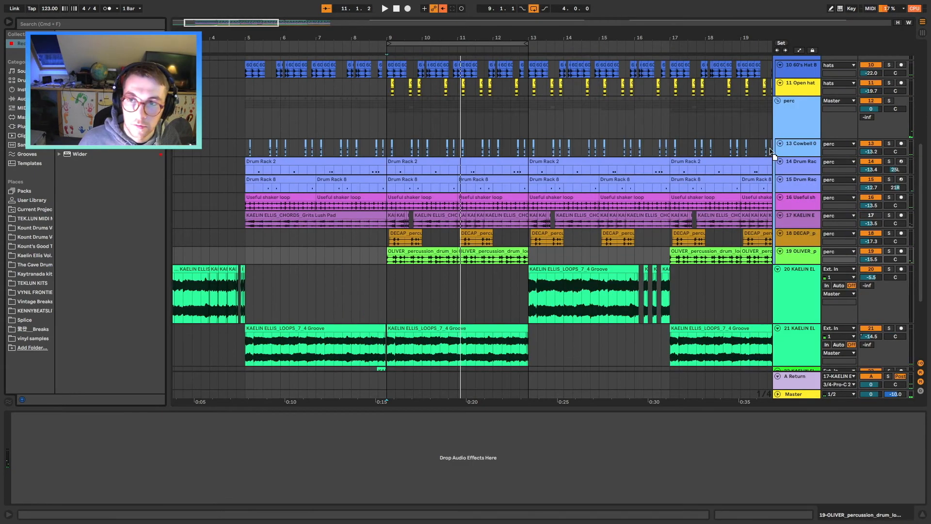
- Add Pro-Q 3 to the perc group with a bell at about 922 Hz and a 12 dB/oct low cut slightly above 114 Hz
left_click(781, 113)
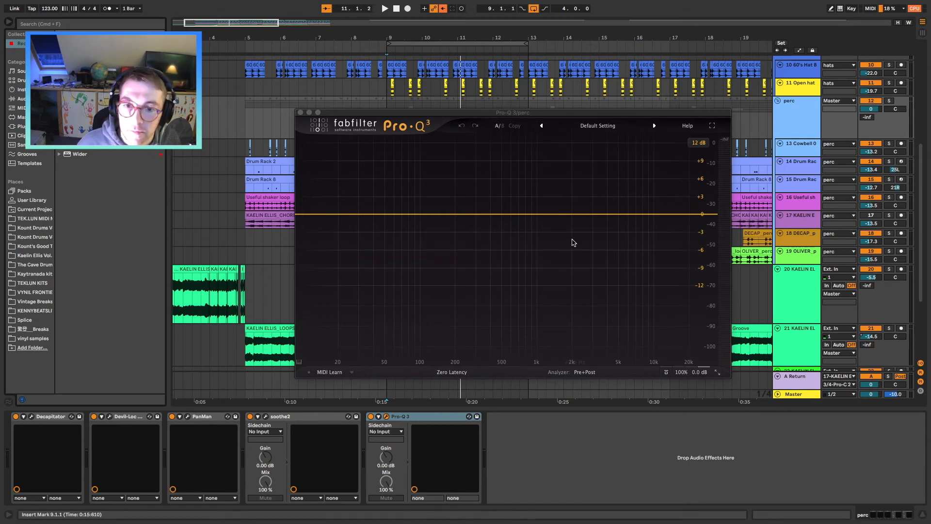
mouse_move(532, 214)
left_mouse_down()
mouse_move(530, 176)
mouse_move(549, 197)
mouse_move(538, 214)
mouse_move(663, 172)
mouse_move(533, 214)
left_mouse_up()
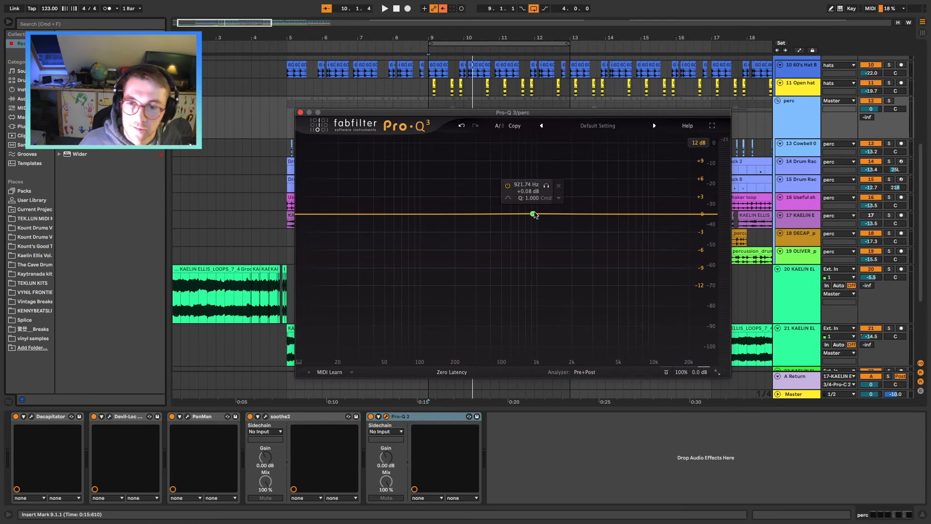
left_click(303, 214)
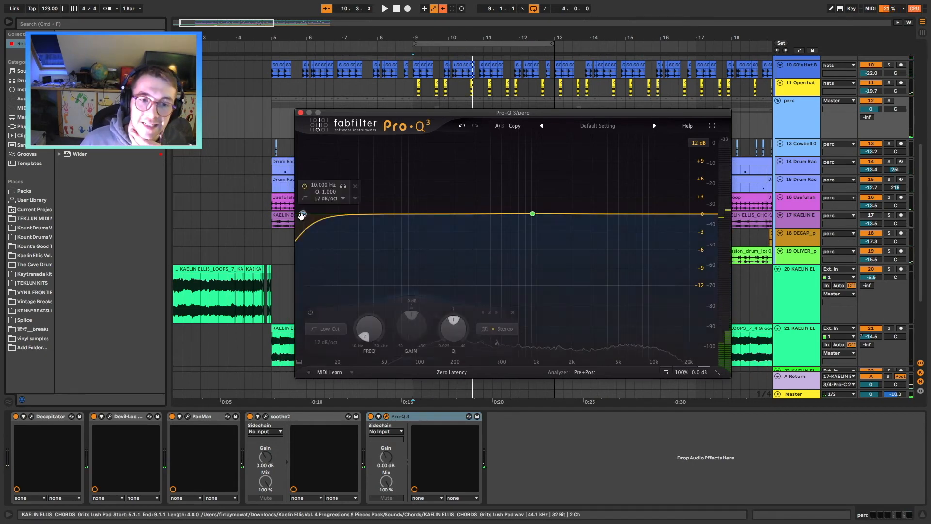
left_click_drag(302, 215, 425, 215)
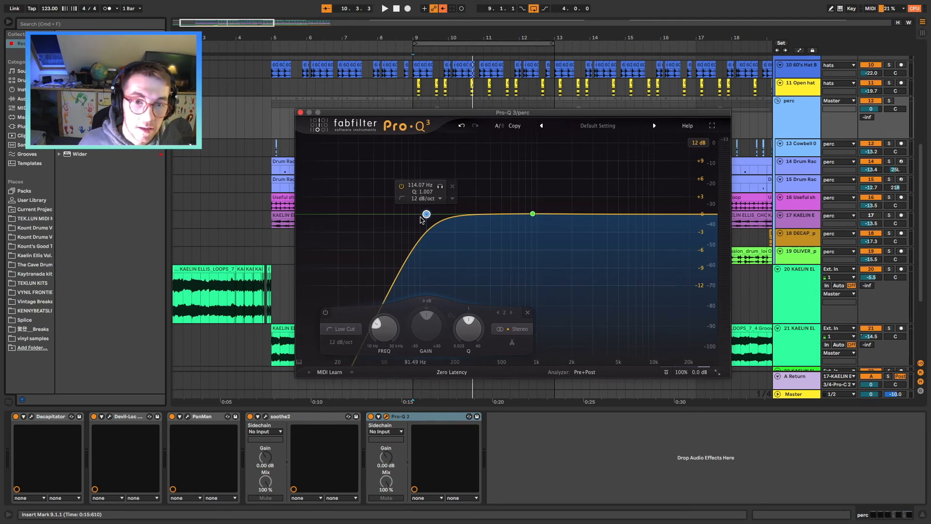
left_click_drag(428, 221, 436, 221)
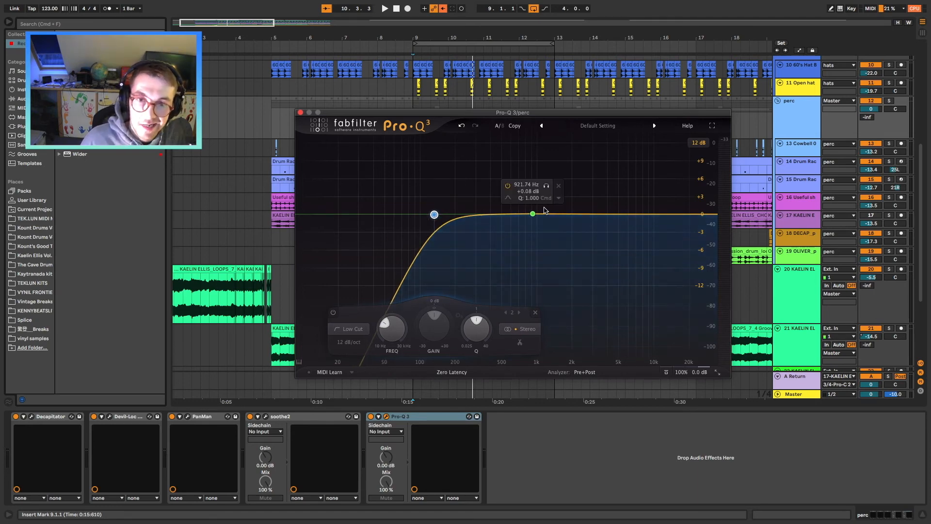
- Play the loop with the perc group soloed and fine-tune the low-cut and bell bands in Pro-Q 3
key("space")
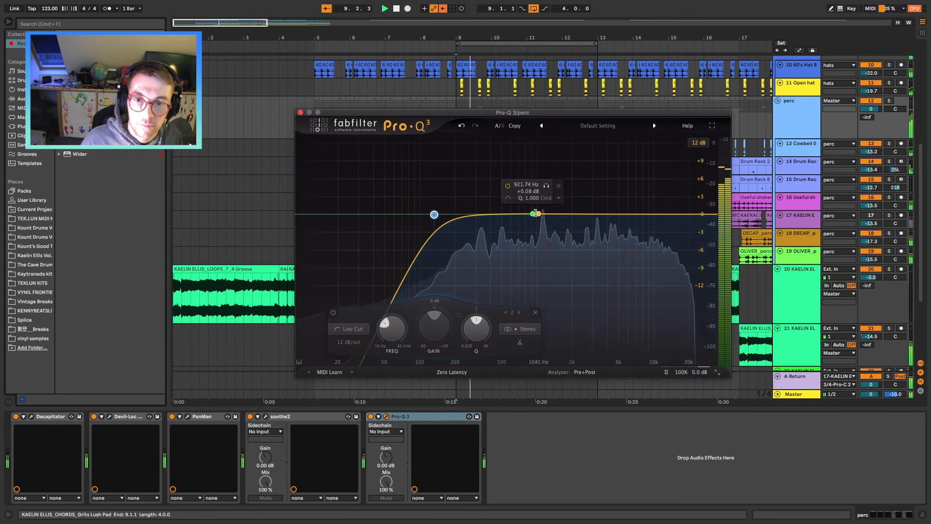
left_click_drag(434, 214, 448, 193)
left_click(888, 100)
key("space")
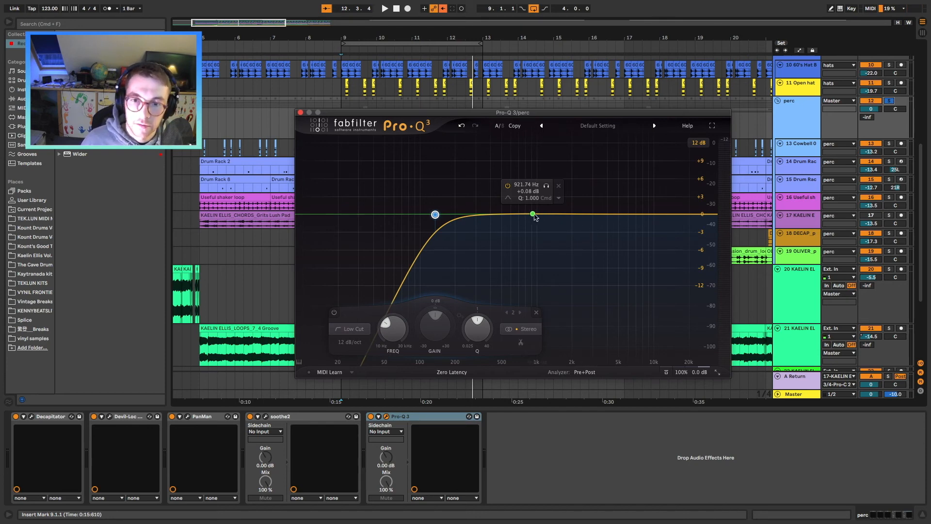
left_click(534, 215)
left_click_drag(535, 215, 555, 214)
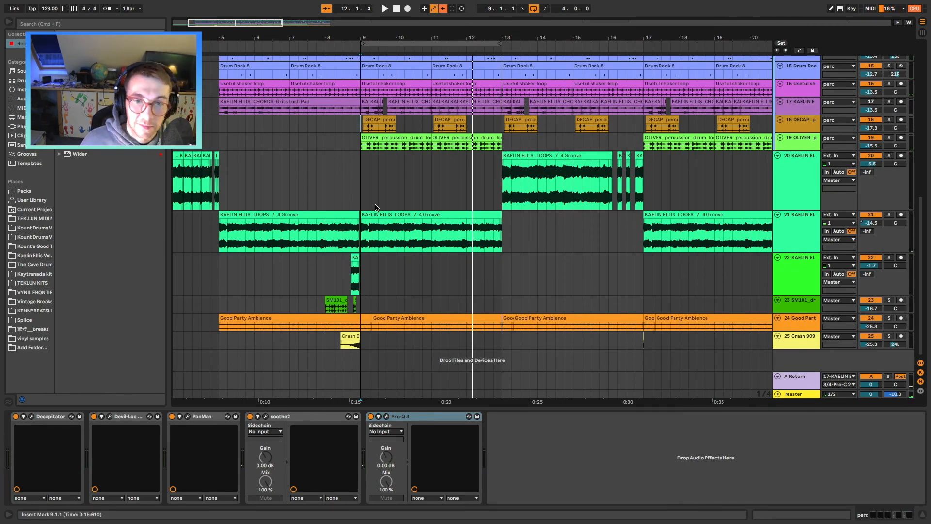
- Add the Pro-C 2 compressor to the clap and snare group and reposition its window over the arrangement
scroll(484, 228, "up", 4)
scroll(533, 221, "up", 12)
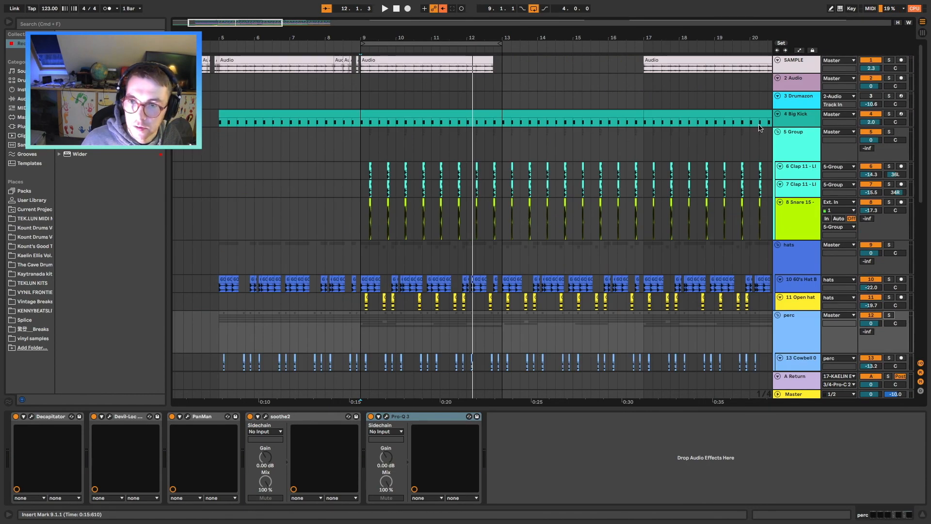
left_click(796, 139)
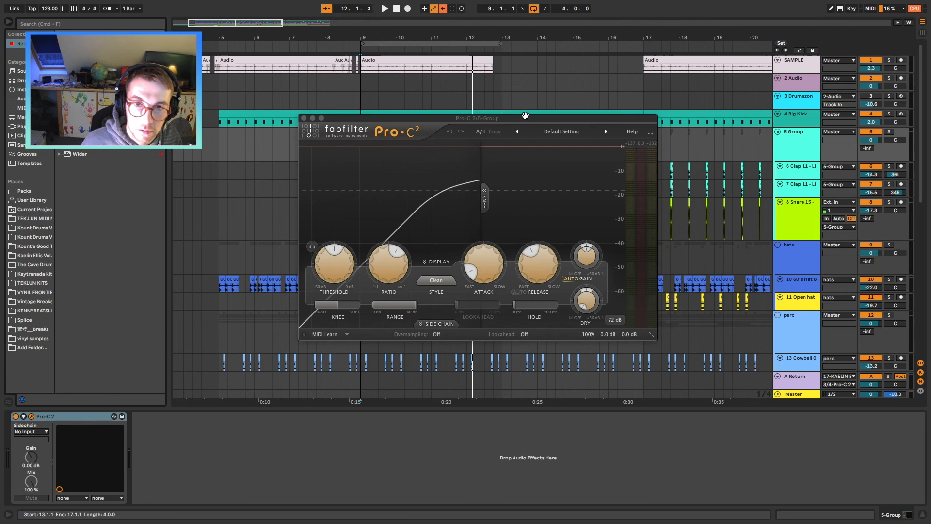
left_click_drag(505, 118, 569, 119)
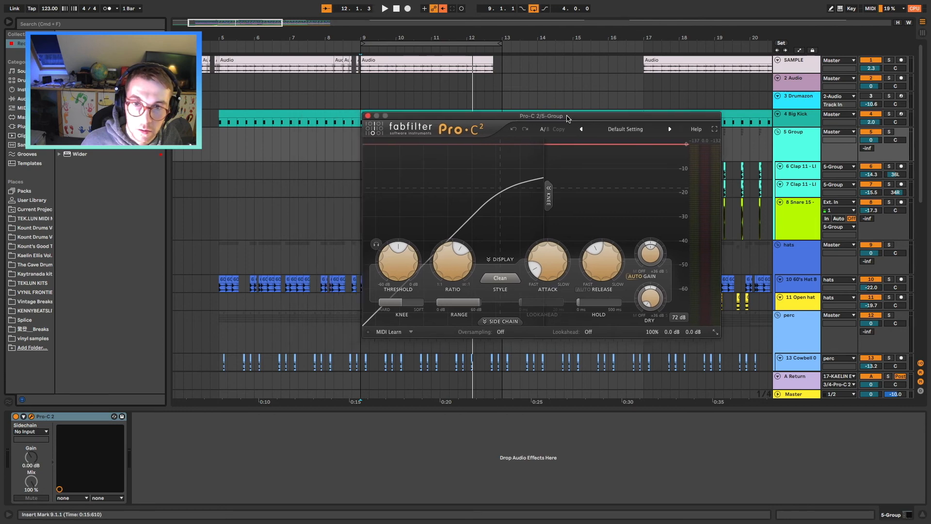
left_click_drag(489, 121, 554, 127)
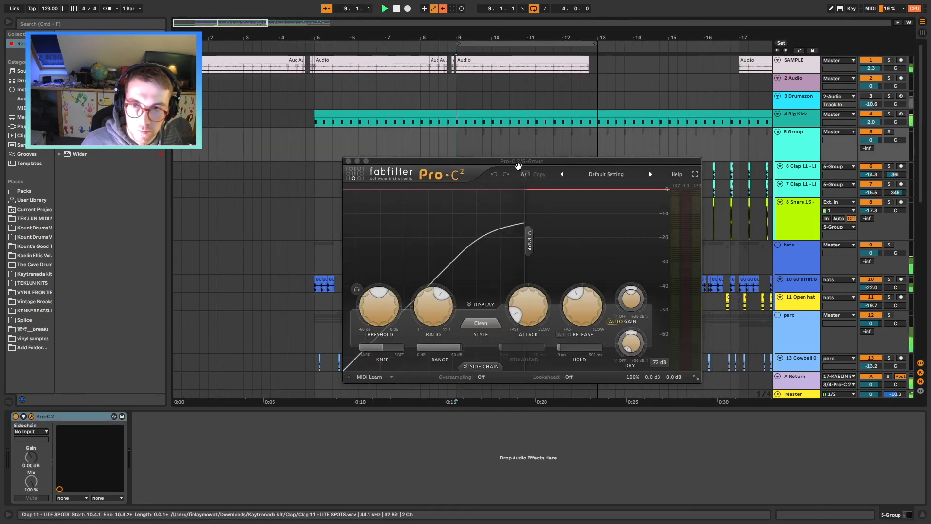
- Play the loop and load the Nice n Thick bM snare preset in Pro-C 2 on the clap and snare group
key("space")
left_click(593, 175)
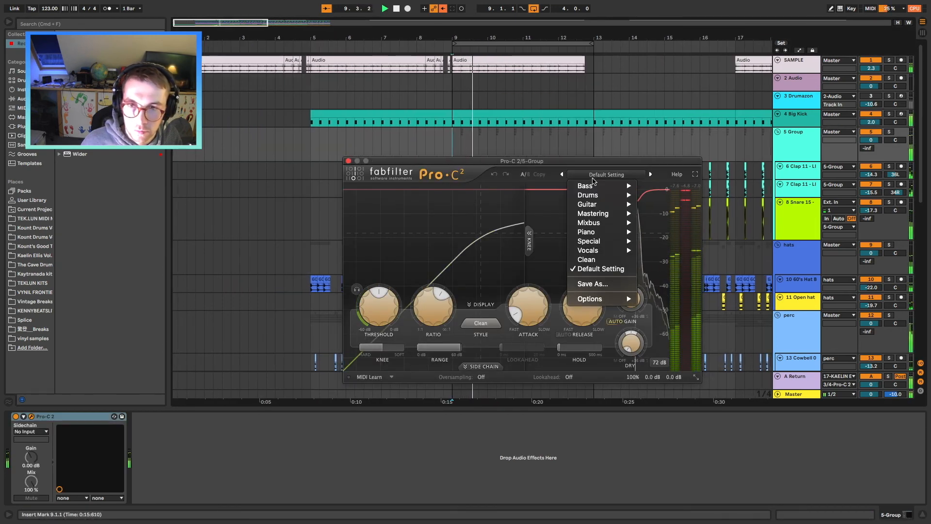
mouse_move(596, 194)
mouse_move(750, 233)
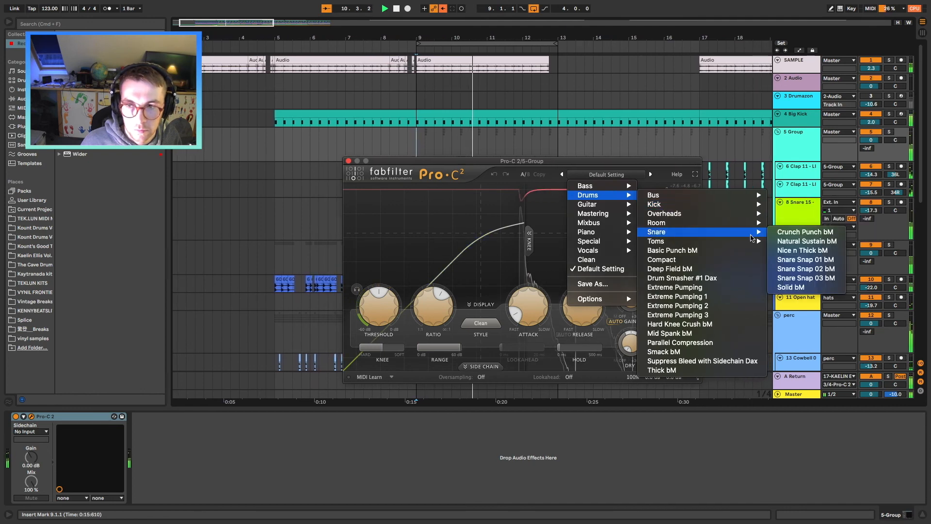
left_click(803, 250)
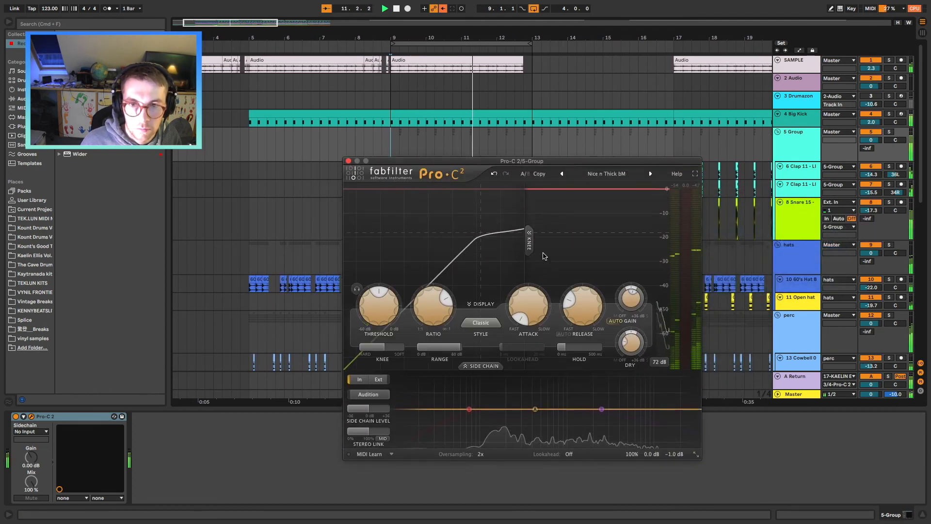
mouse_move(631, 298)
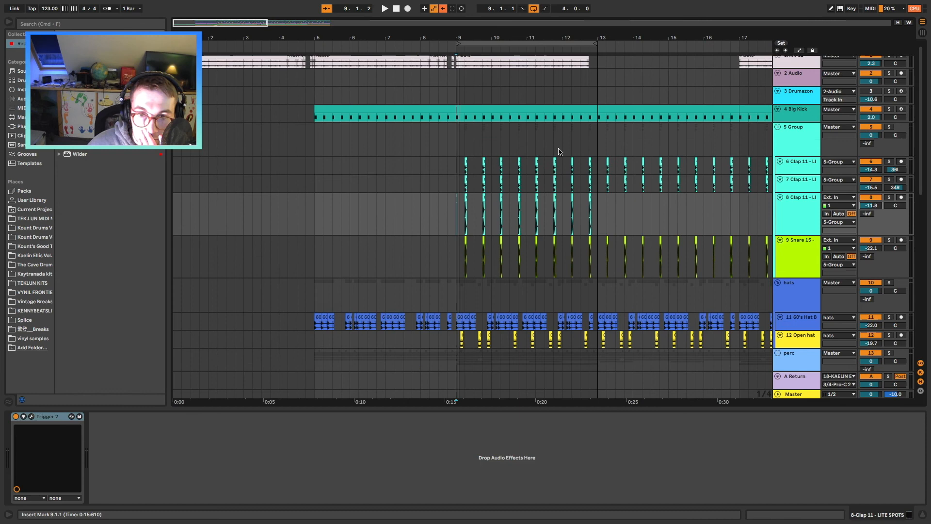
- Add the Pro-L 2 limiter with its default setting after soothe2 on the Master track and close its window
scroll(720, 252, "down", 10)
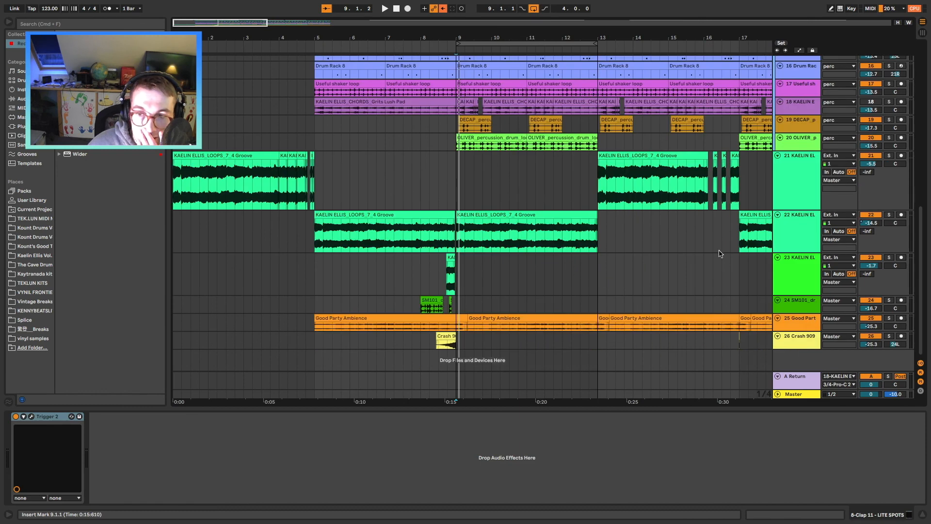
left_click(795, 397)
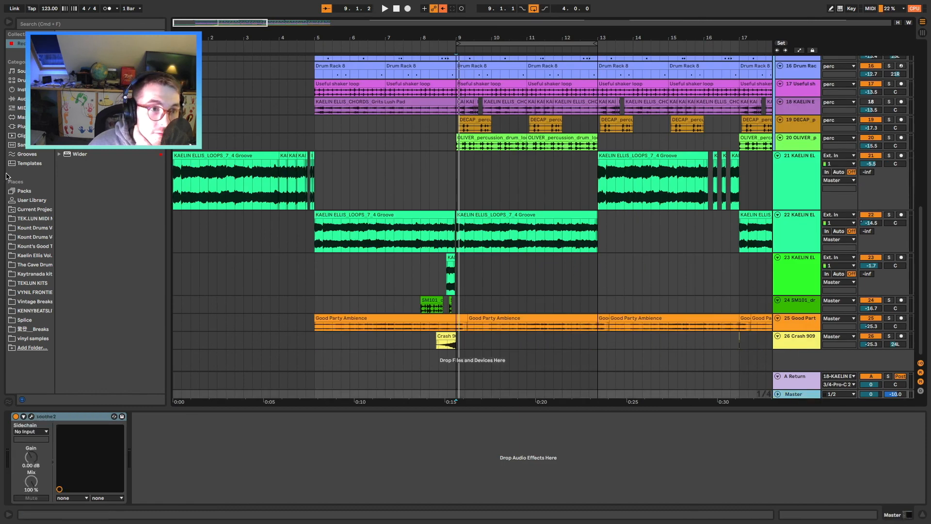
left_click(794, 394)
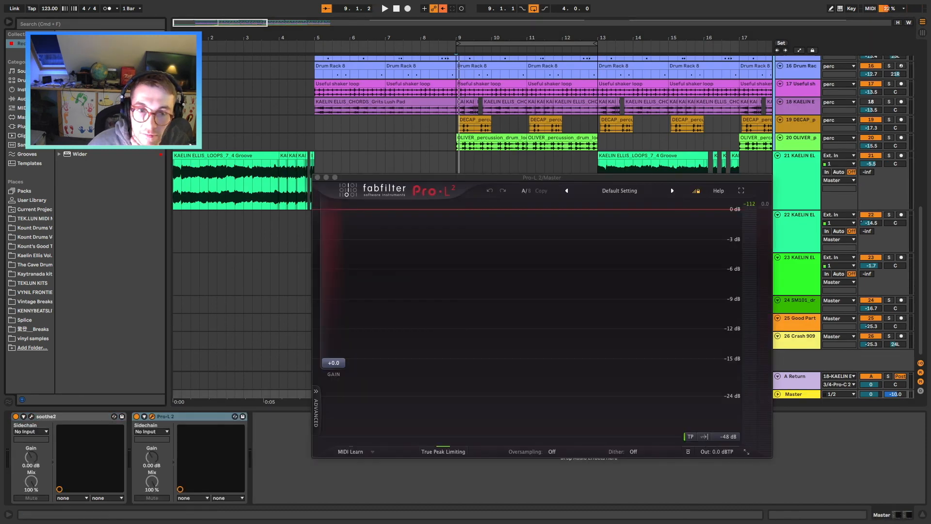
left_click(316, 176)
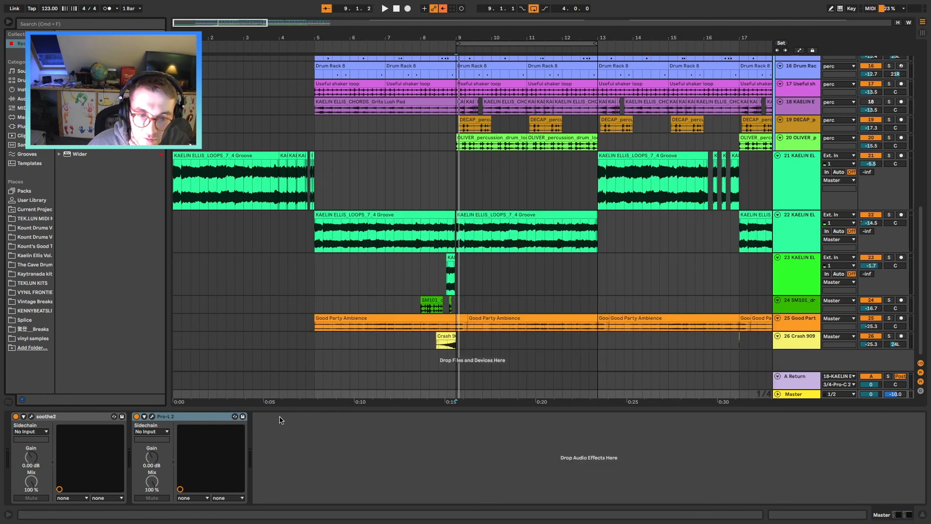
left_click(199, 416)
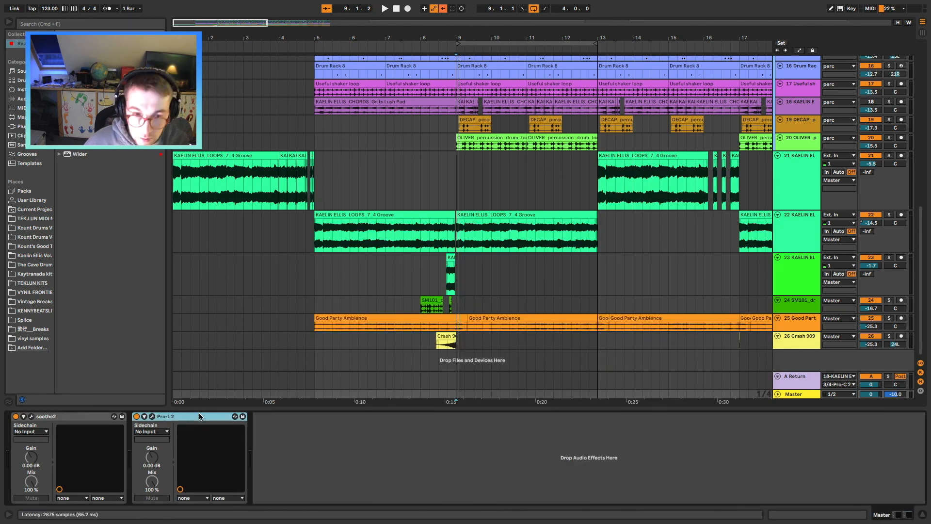